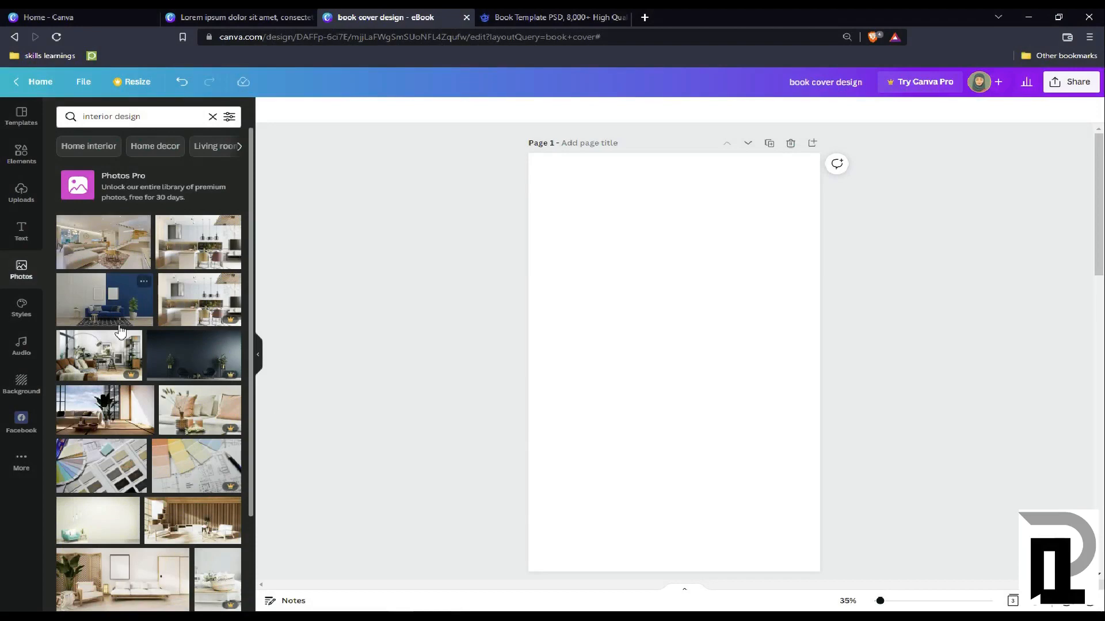
Add the free interior photo with the grey and blue wall and blue sofa to the upper part of page 1.
{"action": "scroll", "coordinate": [120, 328], "scroll_direction": "down", "scroll_amount": 2}
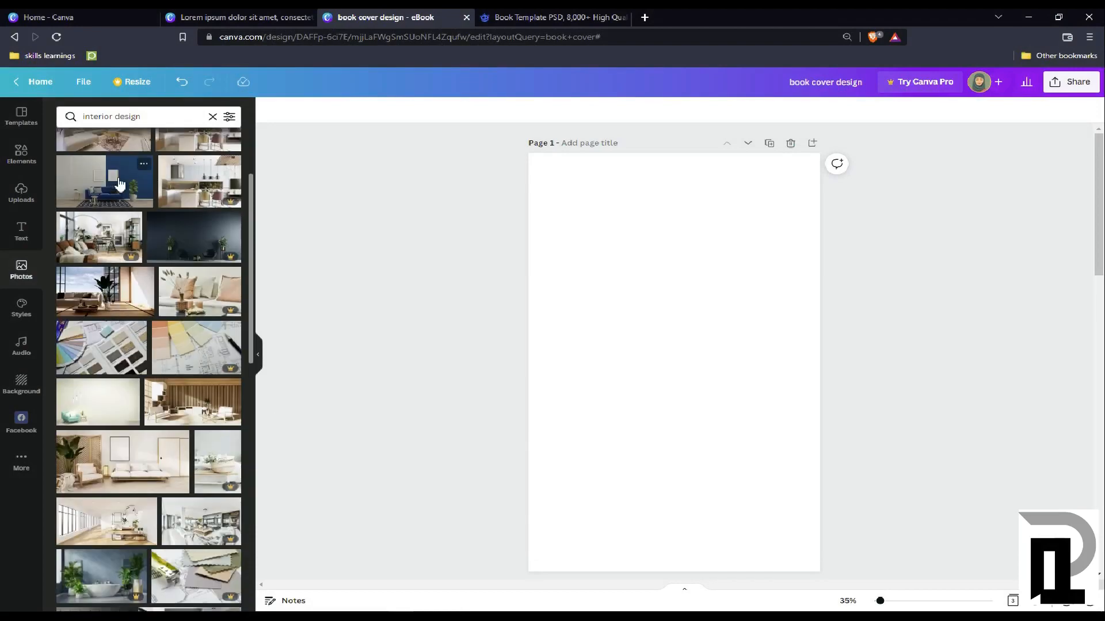
{"action": "left_click", "coordinate": [144, 165]}
{"action": "left_click_drag", "start_coordinate": [598, 353], "coordinate": [658, 230]}
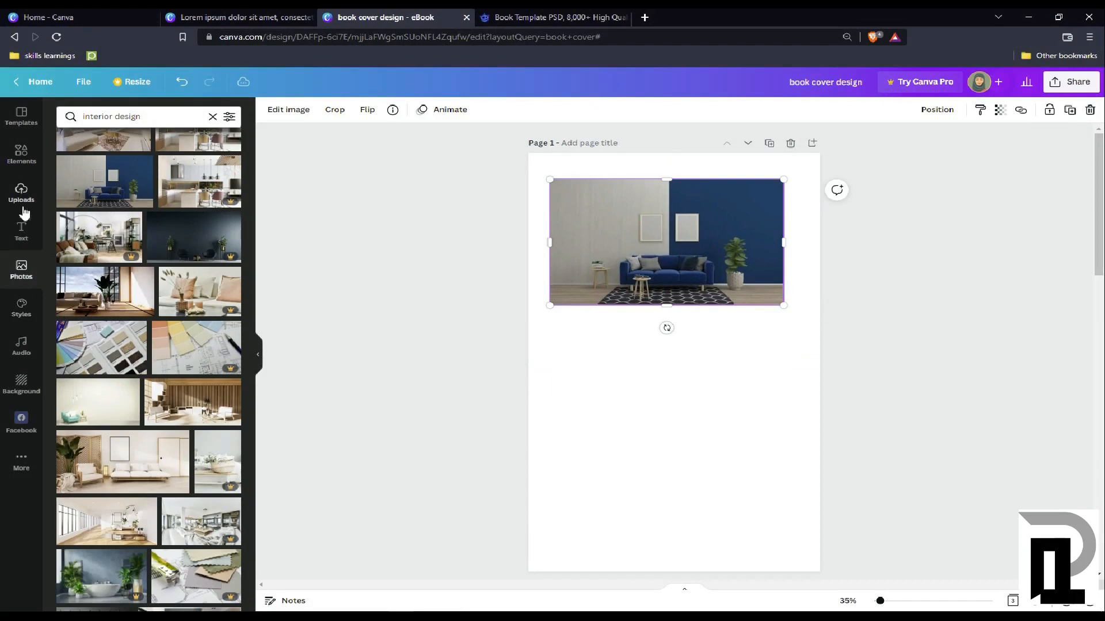
Add a single-cell grid filling page 1 and place the blue sofa photo inside it.
{"action": "left_click", "coordinate": [21, 158]}
{"action": "scroll", "coordinate": [166, 377], "scroll_direction": "down", "scroll_amount": 5}
{"action": "scroll", "coordinate": [161, 378], "scroll_direction": "down", "scroll_amount": 5}
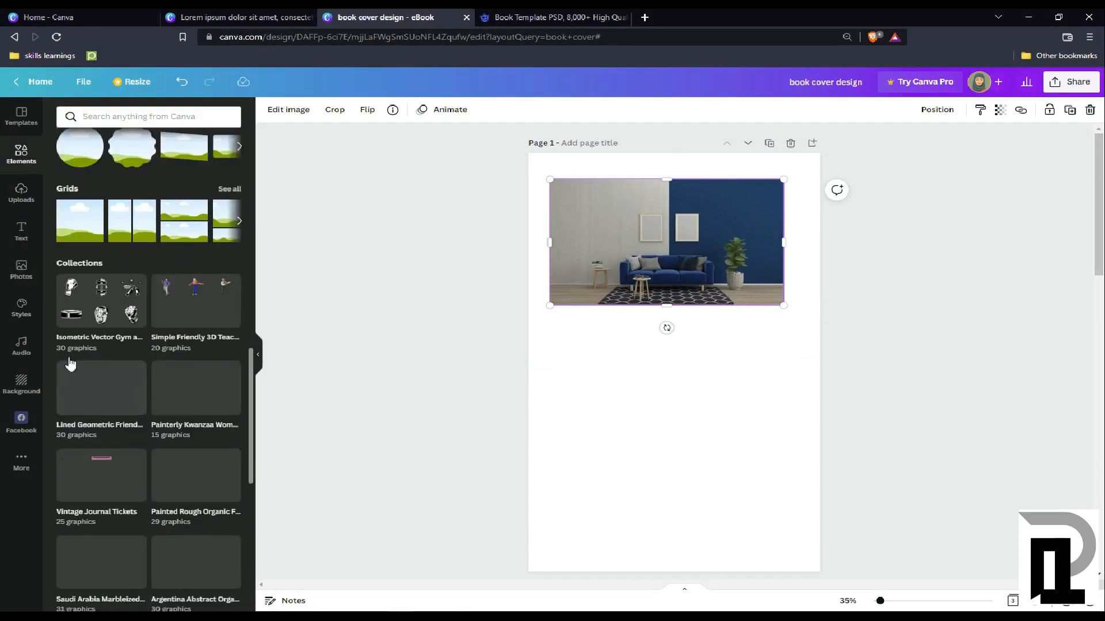
{"action": "left_click", "coordinate": [80, 221]}
{"action": "left_click_drag", "start_coordinate": [631, 268], "coordinate": [632, 341]}
{"action": "left_click", "coordinate": [916, 359]}
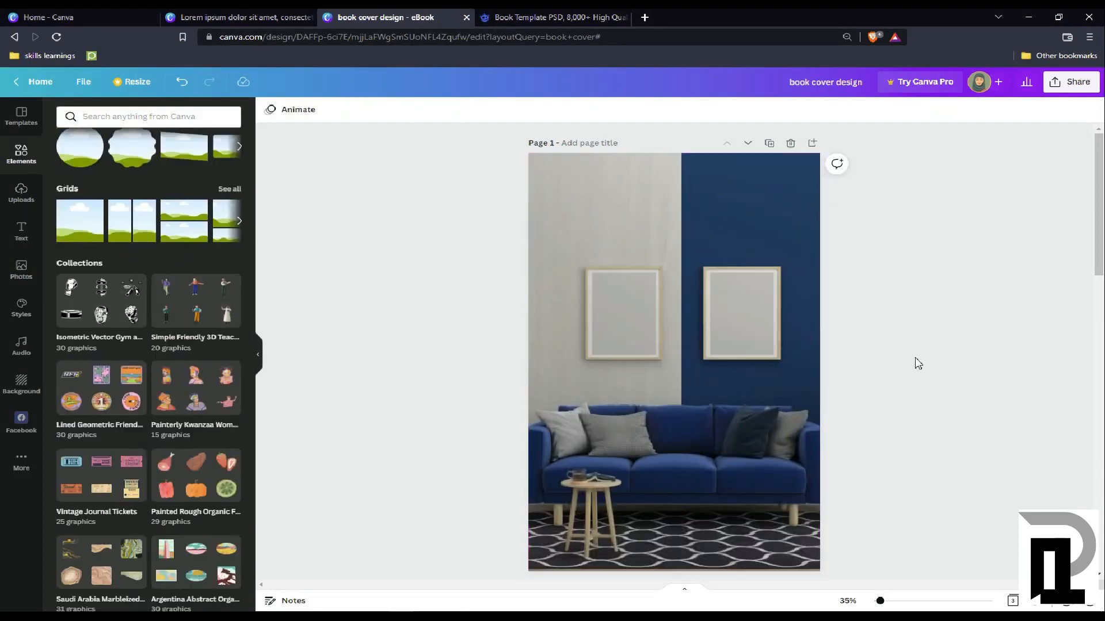
Shift the photo inside the grid leftward to frame the blue wall, one picture frame, the sofa end and the plant.
{"action": "double_click", "coordinate": [649, 422]}
{"action": "left_click_drag", "start_coordinate": [648, 423], "coordinate": [522, 424]}
{"action": "left_click", "coordinate": [1061, 323]}
{"action": "left_click", "coordinate": [1061, 324]}
{"action": "left_click", "coordinate": [688, 413]}
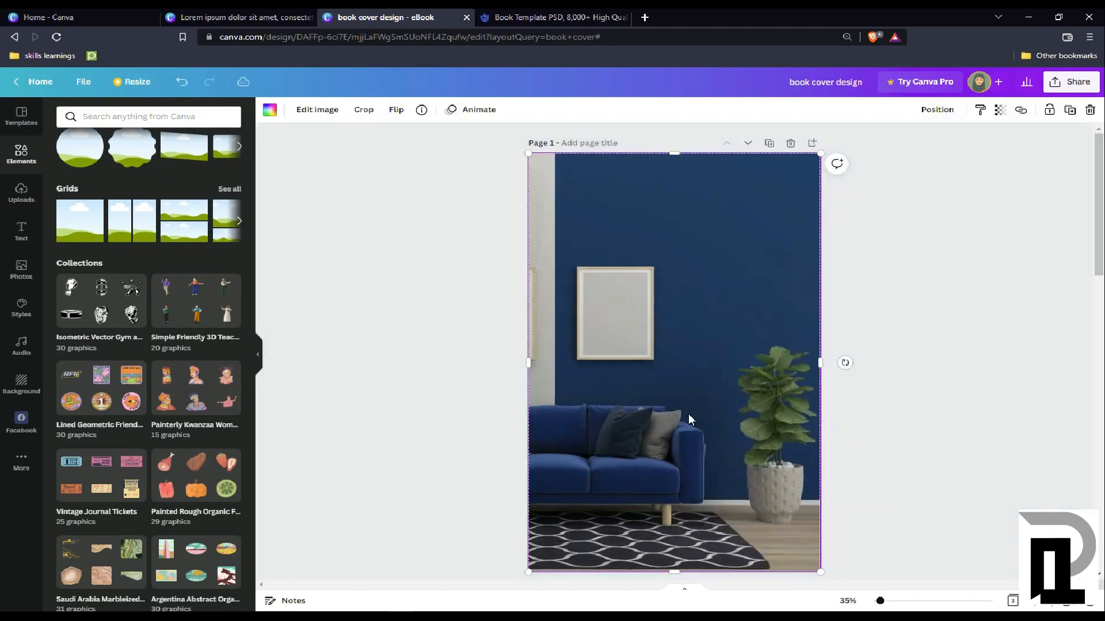
{"action": "double_click", "coordinate": [688, 413]}
{"action": "left_click_drag", "start_coordinate": [688, 413], "coordinate": [670, 415]}
{"action": "left_click", "coordinate": [1068, 366]}
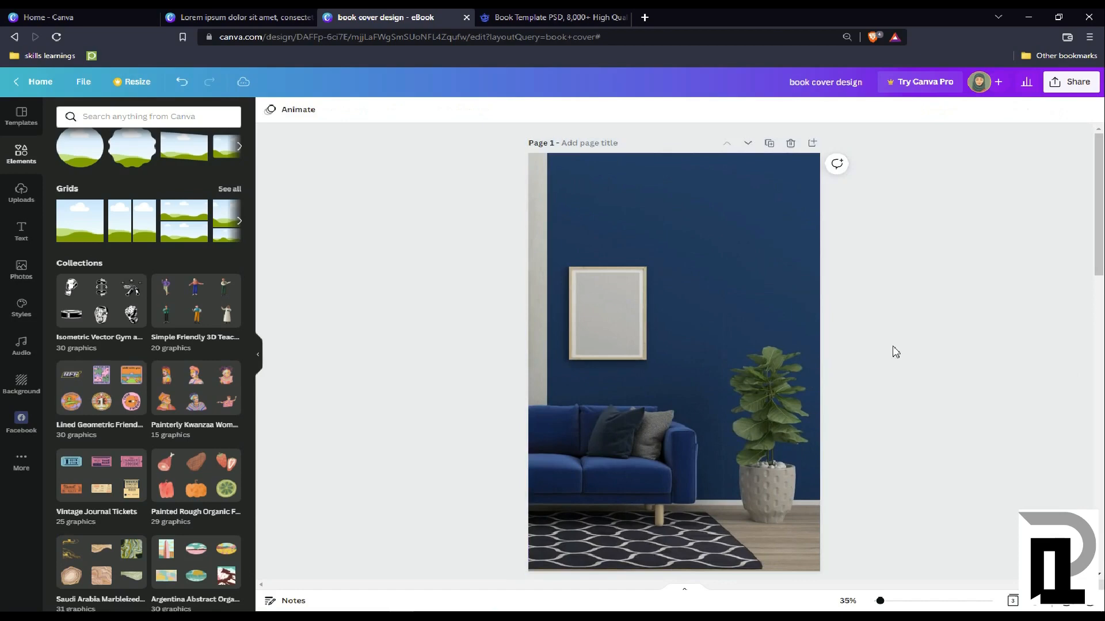
{"action": "left_click", "coordinate": [681, 334]}
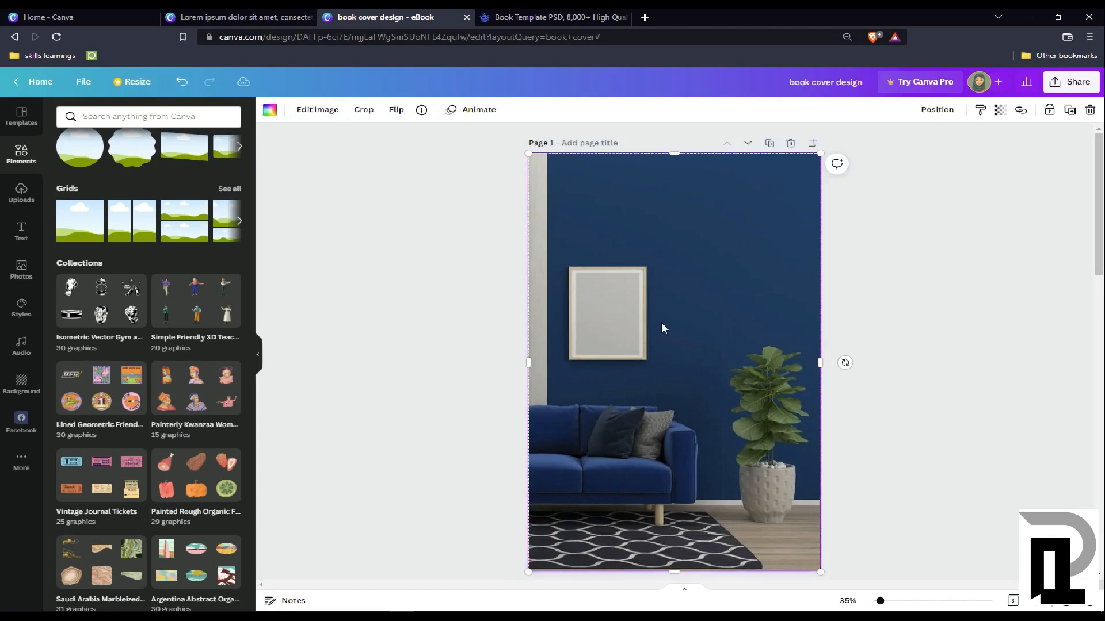
{"action": "left_click", "coordinate": [449, 304]}
{"action": "scroll", "coordinate": [205, 312], "scroll_direction": "up", "scroll_amount": 13}
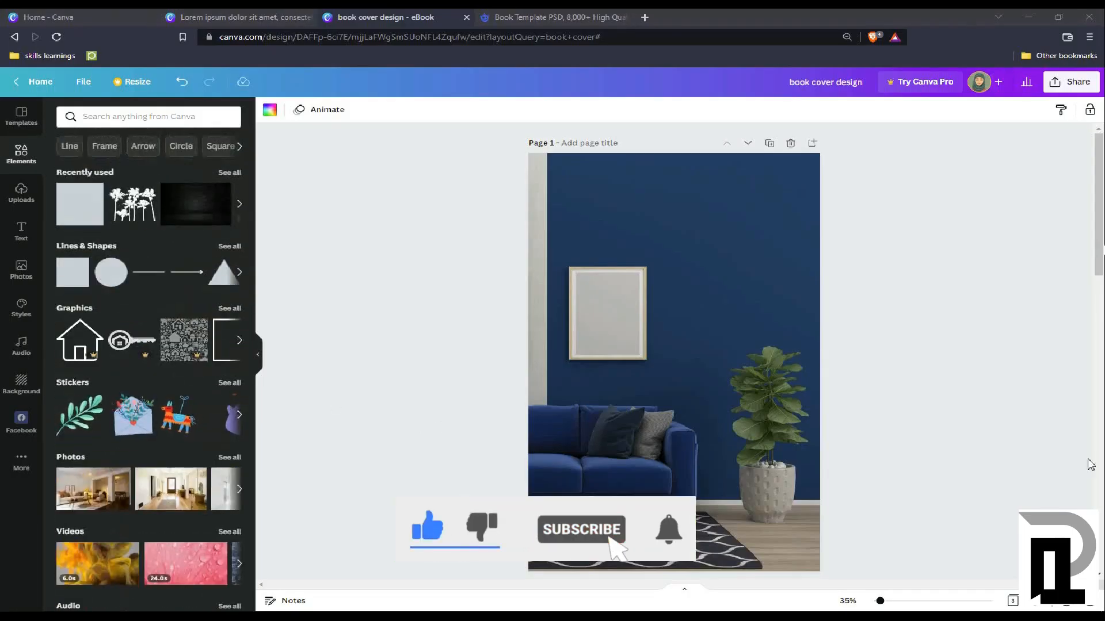
Remove the photo from the grid and refill it with the recently used blue sofa photo.
{"action": "left_click", "coordinate": [697, 460]}
{"action": "key", "text": "Delete"}
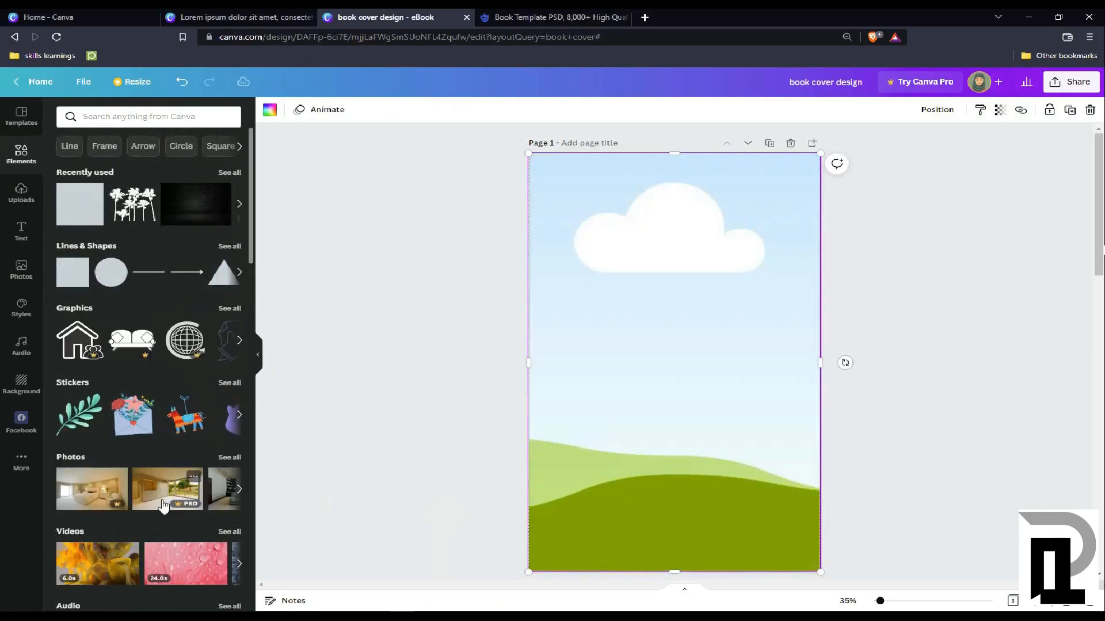
{"action": "left_click", "coordinate": [229, 458]}
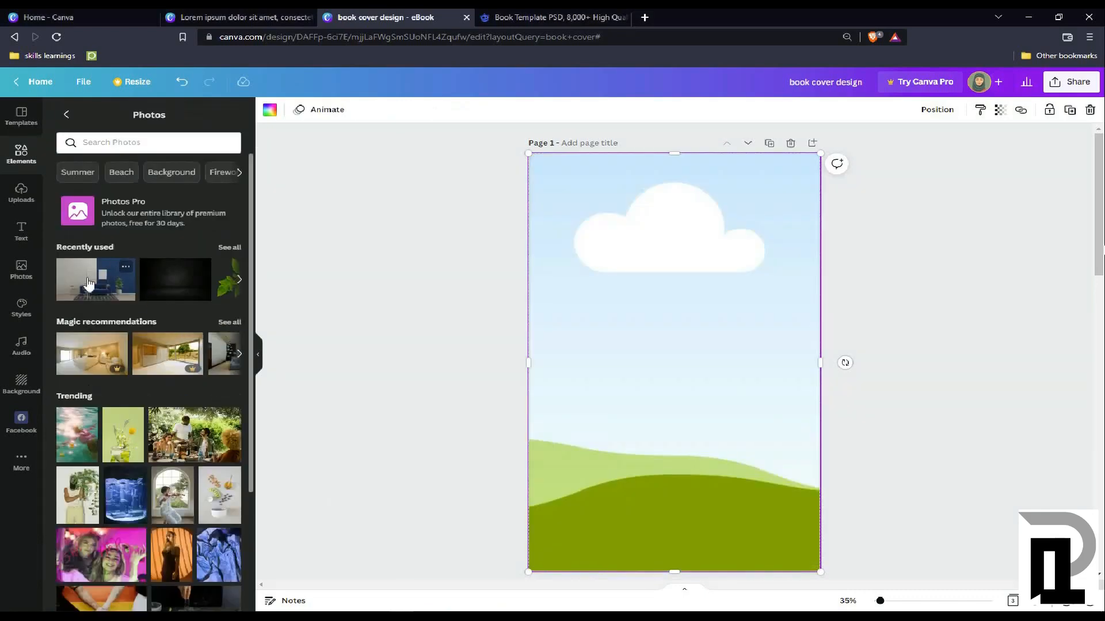
{"action": "left_click_drag", "start_coordinate": [89, 288], "coordinate": [470, 390]}
Reposition the photo within the grid to show only the blue wall, one picture frame, the sofa end and the plant.
{"action": "double_click", "coordinate": [737, 387]}
{"action": "left_click", "coordinate": [877, 427]}
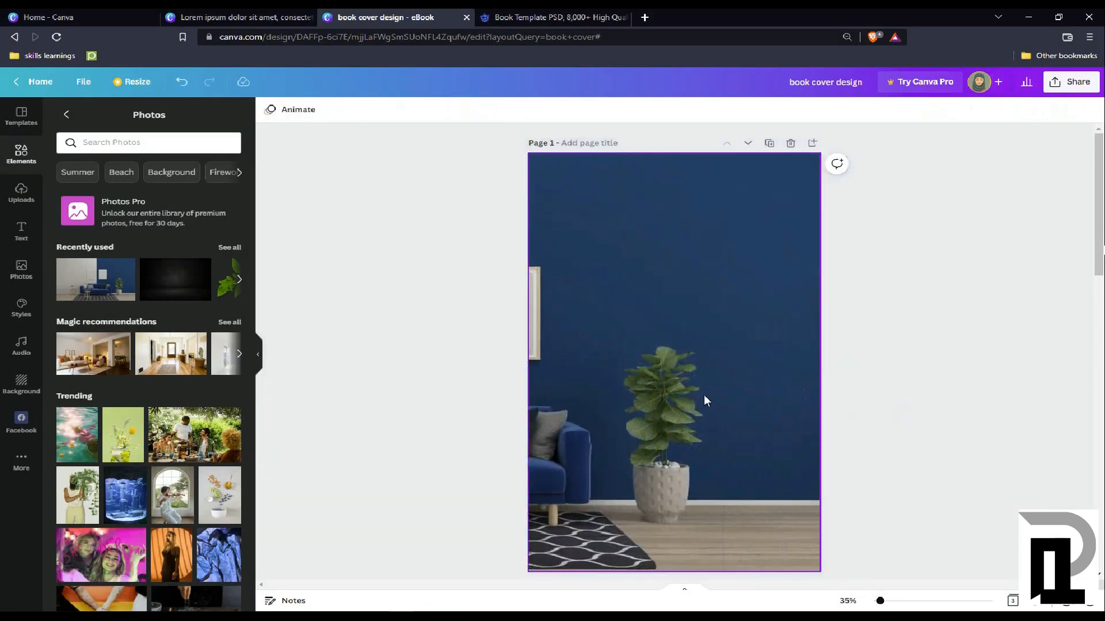
{"action": "double_click", "coordinate": [703, 394]}
{"action": "left_click", "coordinate": [972, 353]}
{"action": "left_click_drag", "start_coordinate": [672, 393], "coordinate": [760, 393]}
{"action": "double_click", "coordinate": [666, 394]}
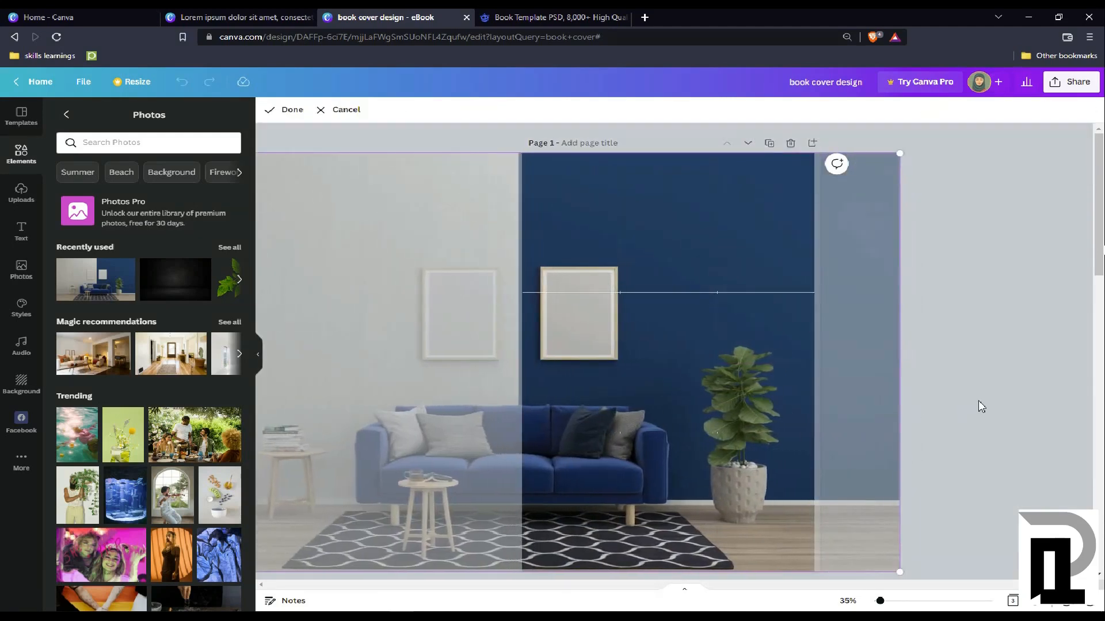
{"action": "left_click", "coordinate": [989, 393]}
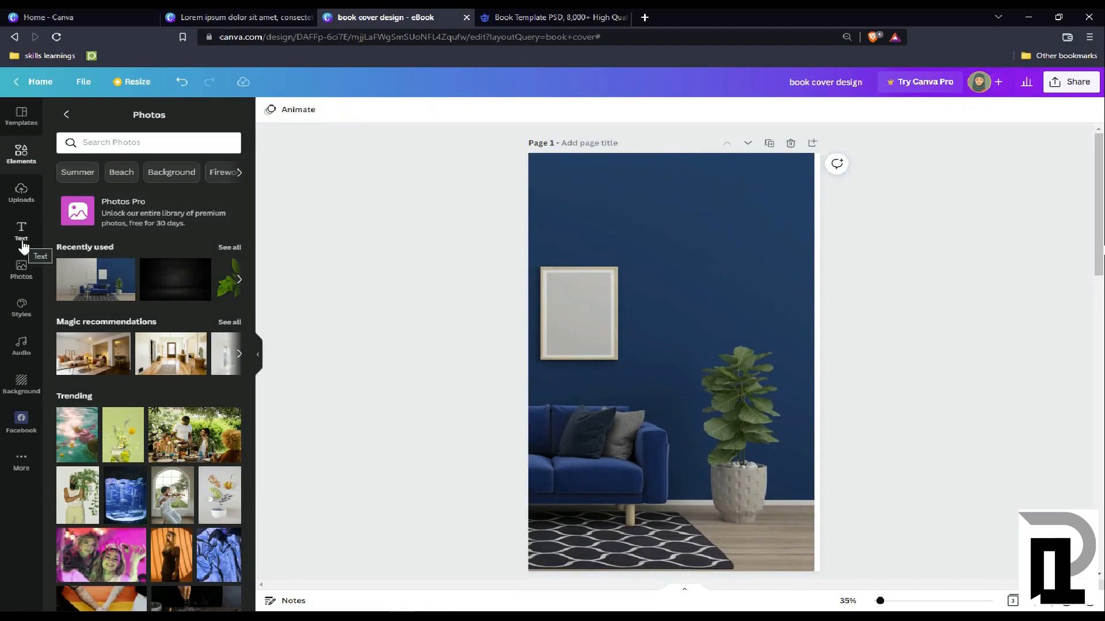
{"action": "left_click", "coordinate": [241, 356]}
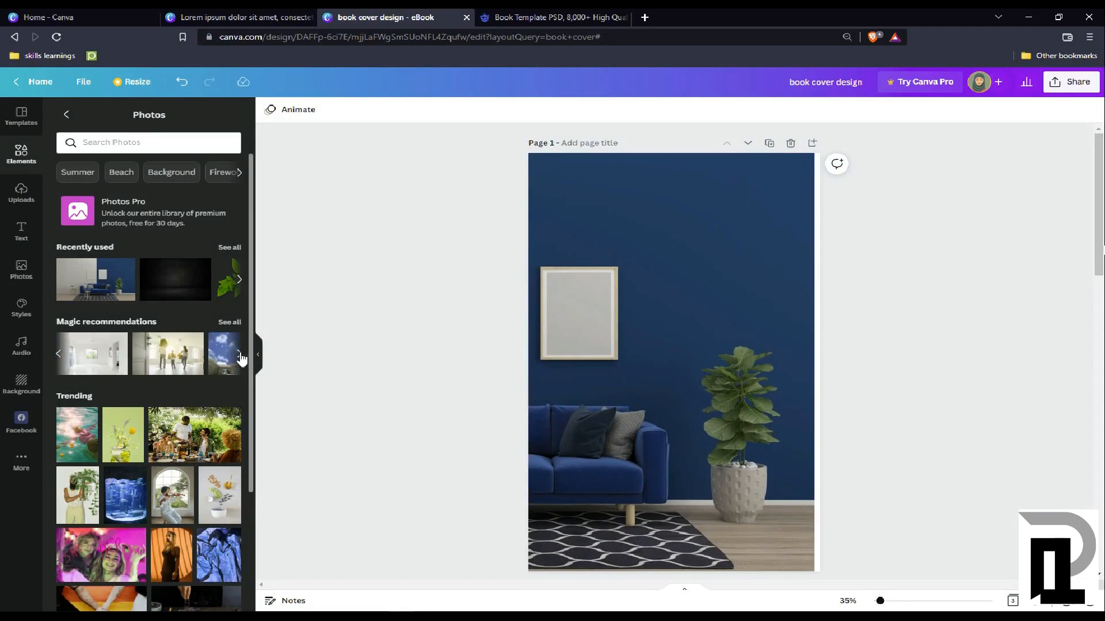
{"action": "left_click", "coordinate": [241, 356]}
{"action": "left_click", "coordinate": [728, 433]}
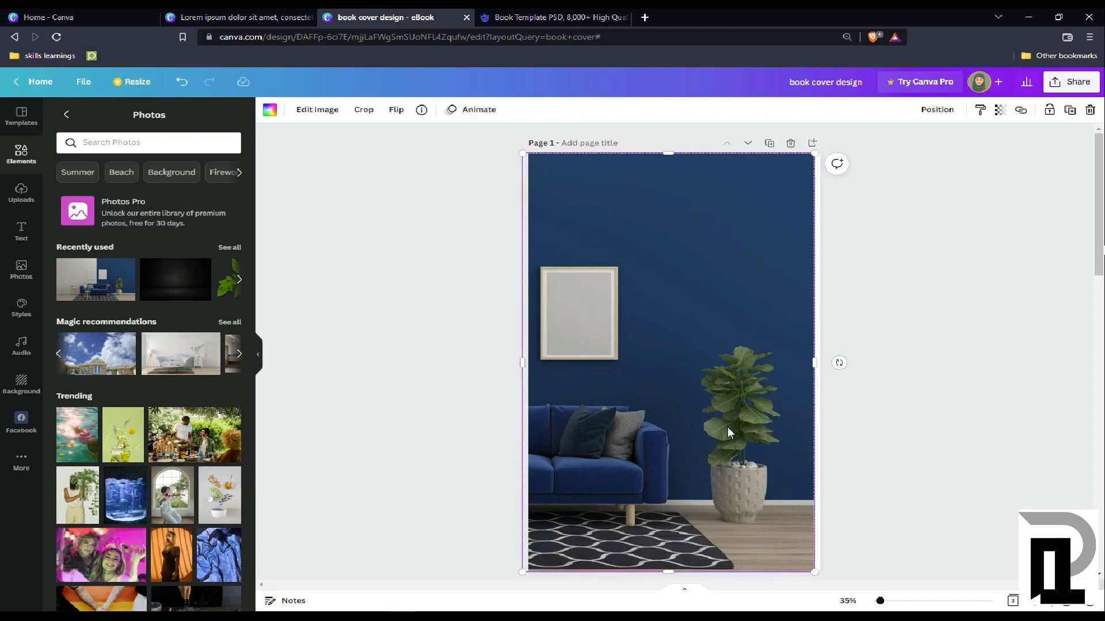
{"action": "left_click", "coordinate": [240, 358]}
{"action": "left_click", "coordinate": [239, 359]}
{"action": "left_click", "coordinate": [239, 360]}
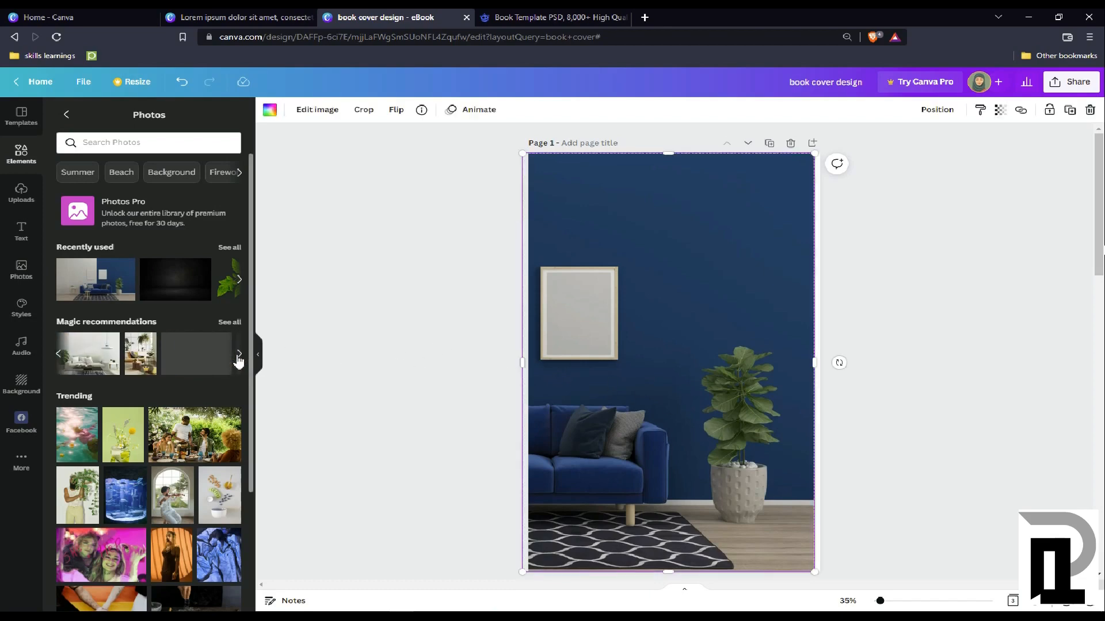
Add a square shape, flatten it into a thin strip and place it in the page's bottom-right corner.
{"action": "left_click", "coordinate": [64, 283]}
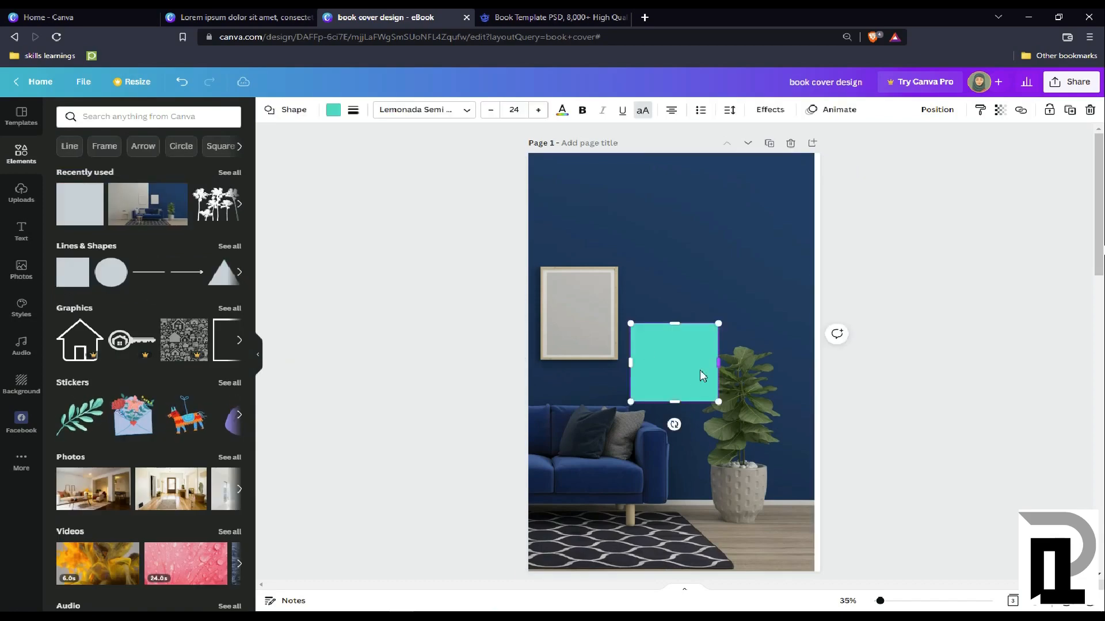
{"action": "left_click_drag", "start_coordinate": [702, 375], "coordinate": [571, 548]}
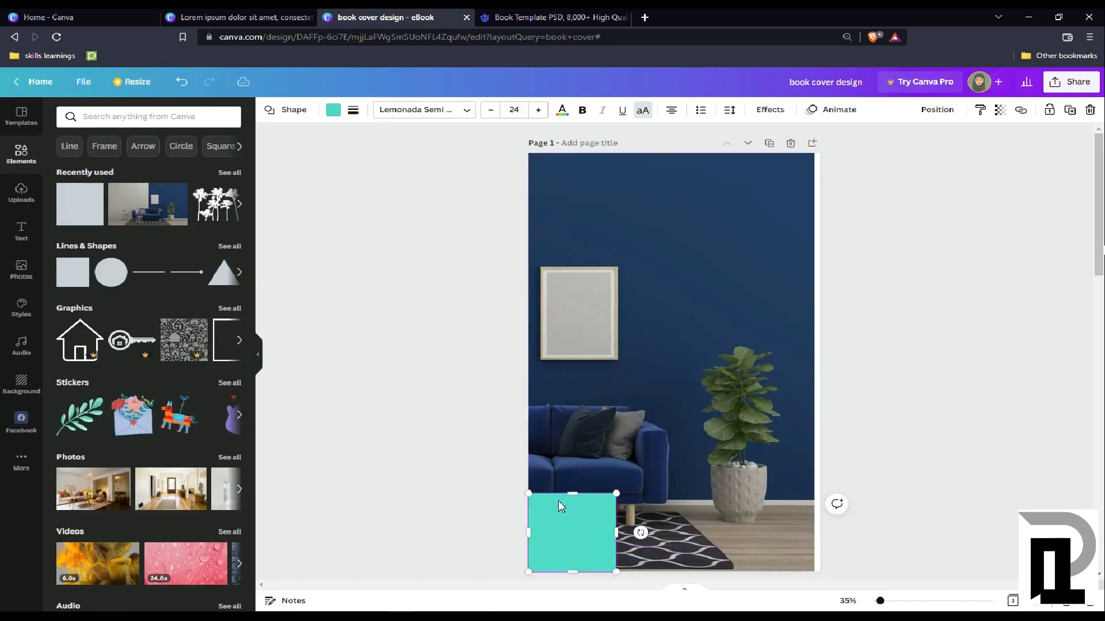
{"action": "left_click_drag", "start_coordinate": [572, 497], "coordinate": [843, 575]}
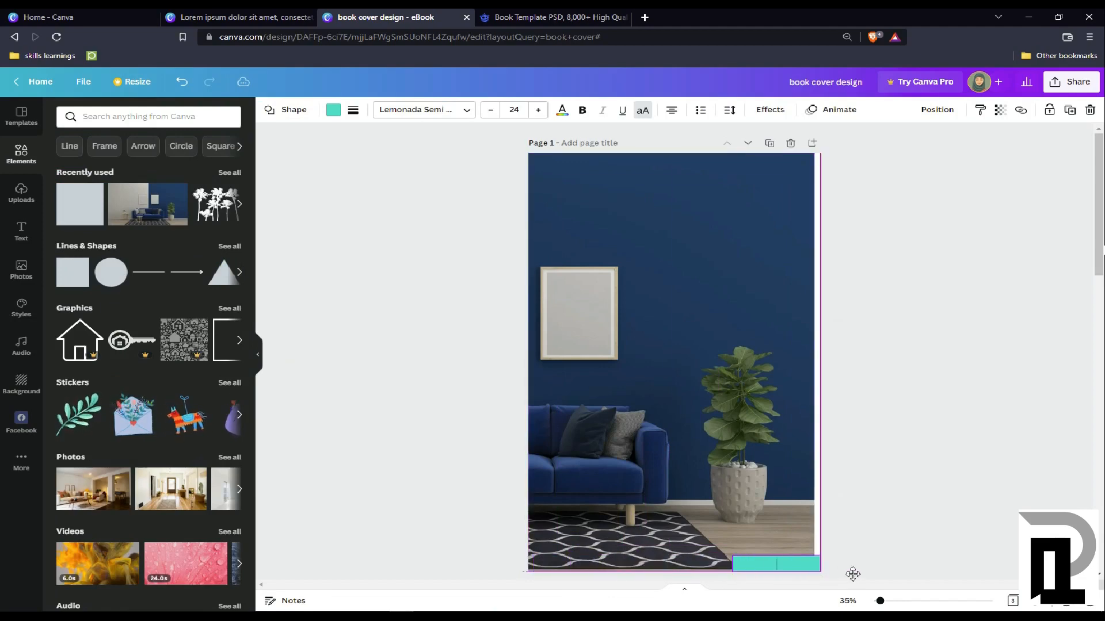
Move the photo grid to the right so it covers the white gap along the page's right edge.
{"action": "double_click", "coordinate": [808, 528]}
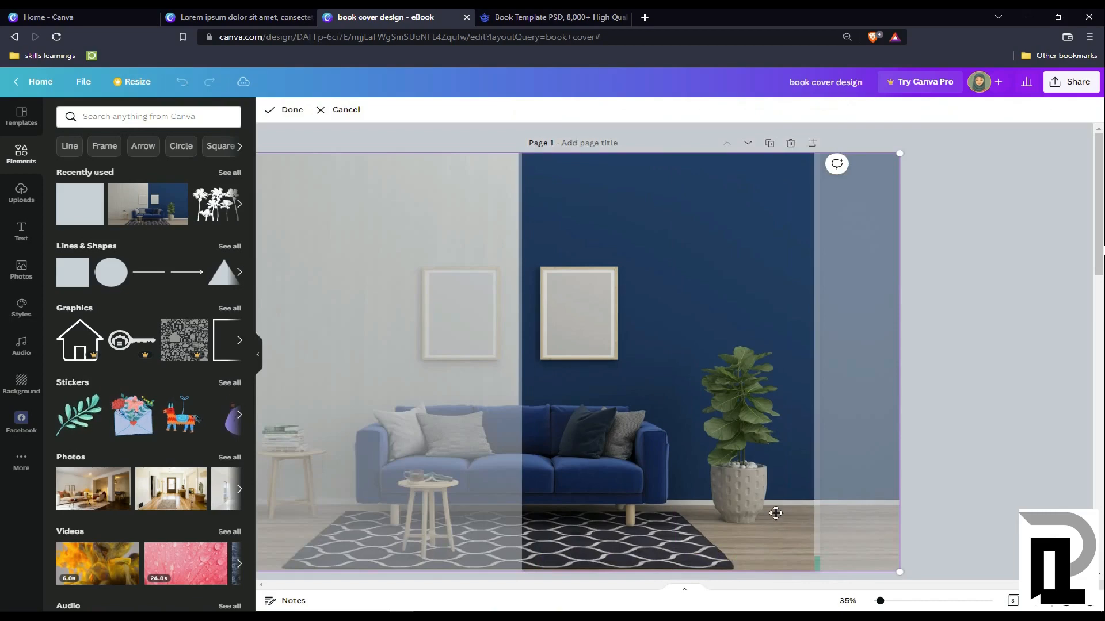
{"action": "left_click", "coordinate": [775, 545]}
{"action": "left_click", "coordinate": [764, 561]}
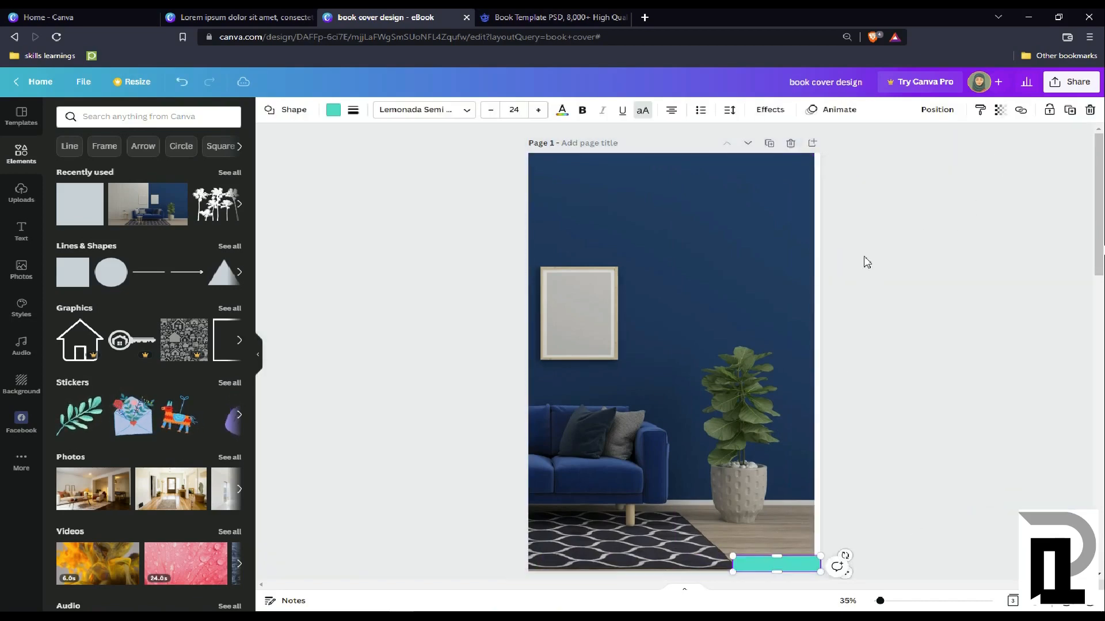
{"action": "left_click_drag", "start_coordinate": [746, 299], "coordinate": [755, 308]}
Stretch the teal strip leftward along the page's bottom edge to slightly more than half the page width.
{"action": "left_click", "coordinate": [748, 567]}
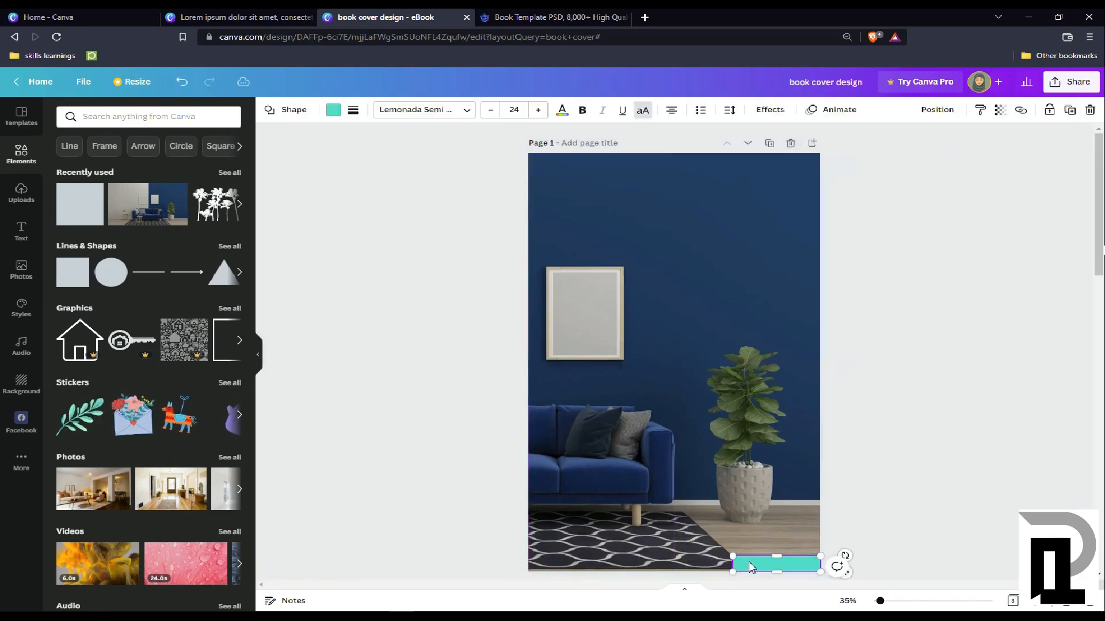
{"action": "left_click_drag", "start_coordinate": [733, 557], "coordinate": [661, 562]}
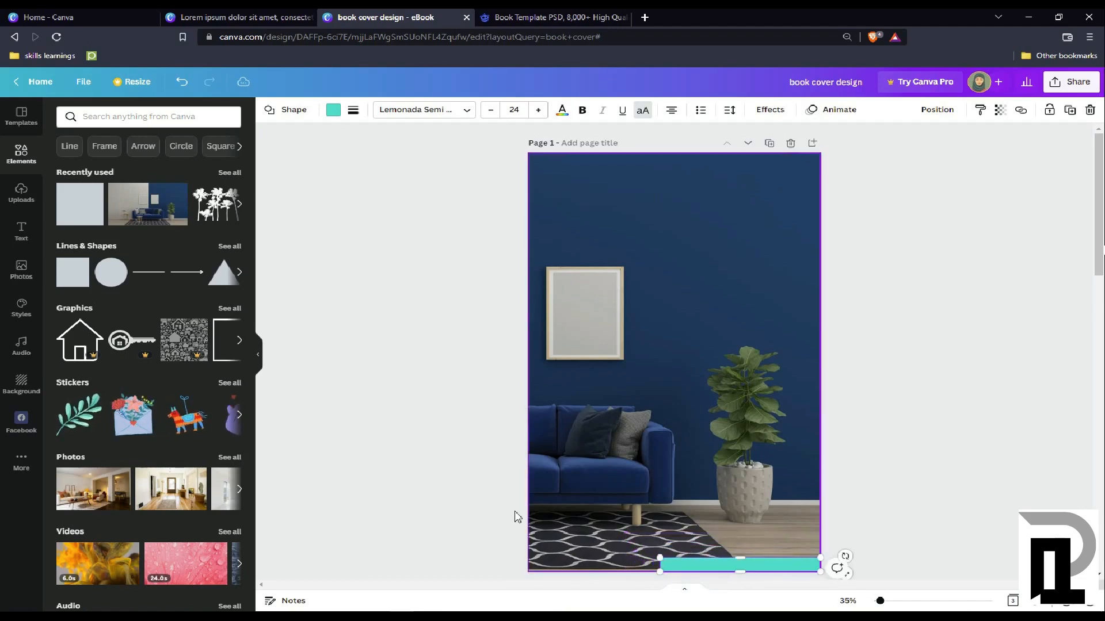
{"action": "left_click", "coordinate": [513, 513]}
Add a line running from the page's left edge to the teal strip at the bottom and colour it white.
{"action": "left_click", "coordinate": [145, 273]}
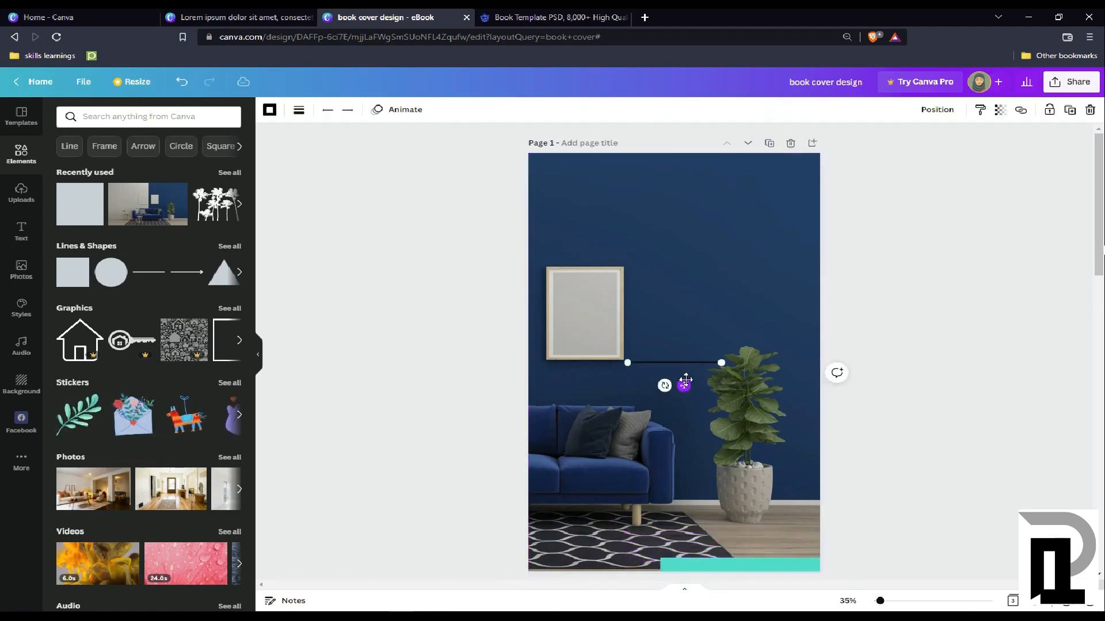
{"action": "left_click_drag", "start_coordinate": [683, 386], "coordinate": [621, 588]}
{"action": "left_click_drag", "start_coordinate": [566, 564], "coordinate": [528, 565]}
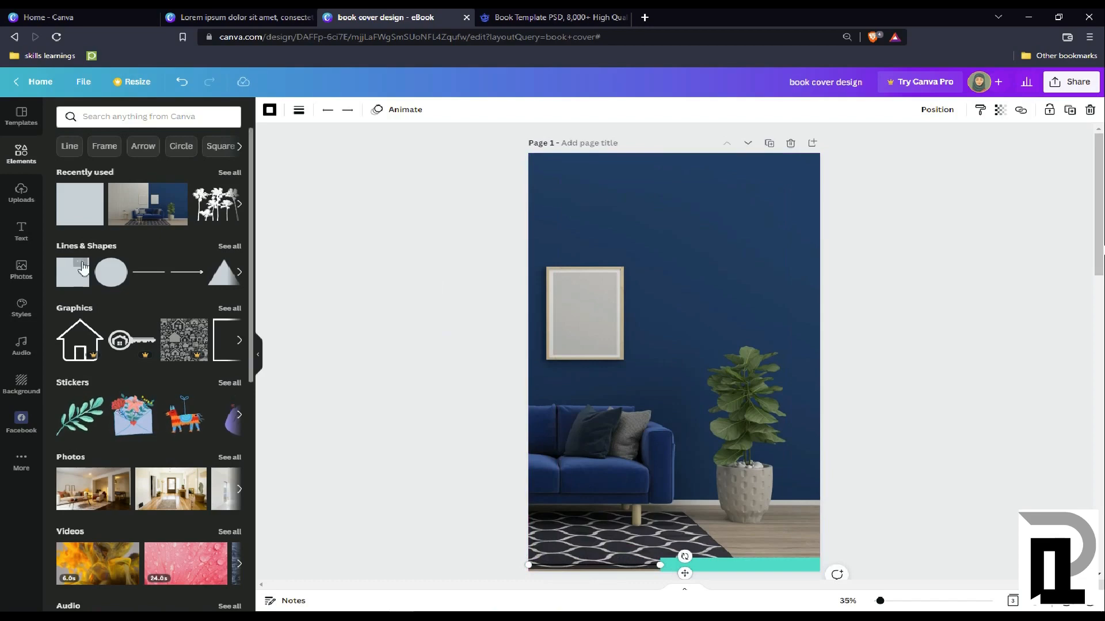
{"action": "left_click", "coordinate": [269, 110]}
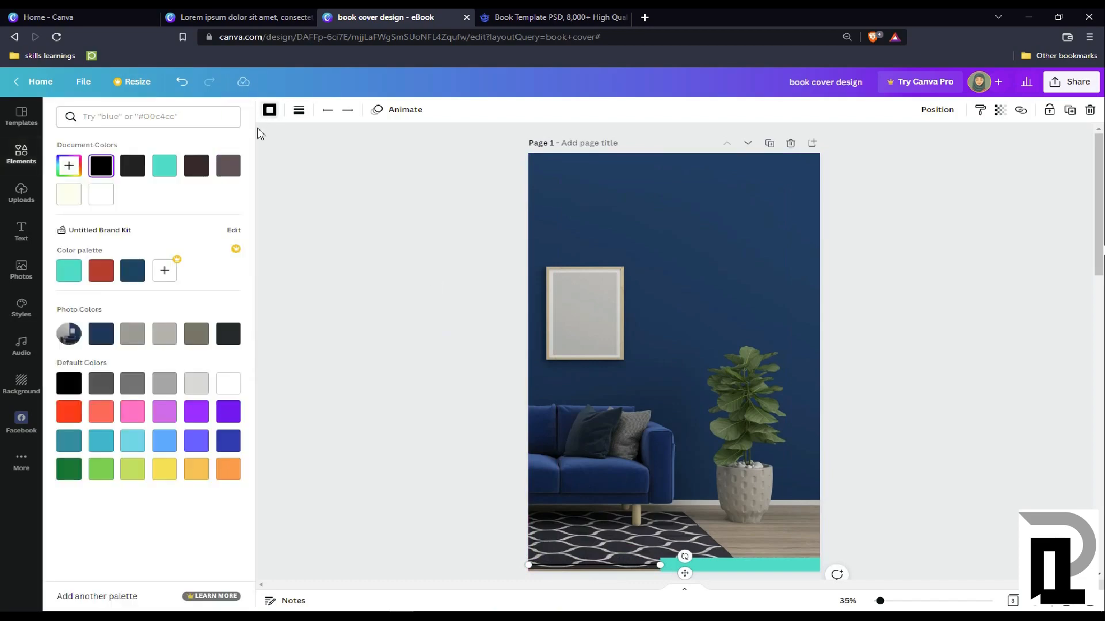
{"action": "left_click", "coordinate": [100, 194]}
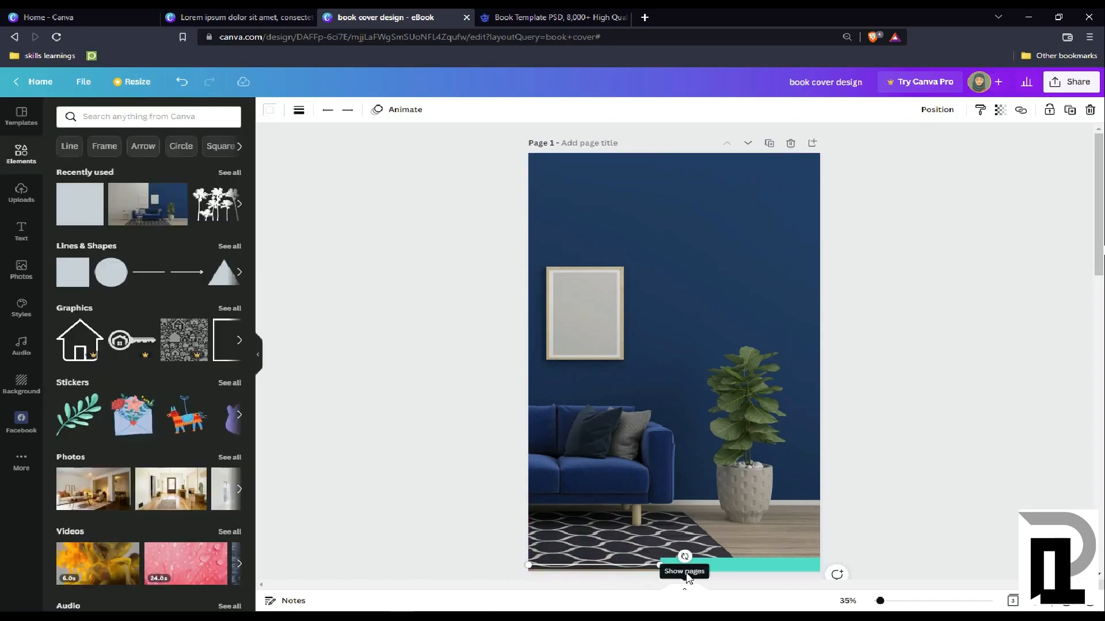
Change the teal strip's fill to white after trying the grey-brown photo colour.
{"action": "left_click", "coordinate": [726, 566]}
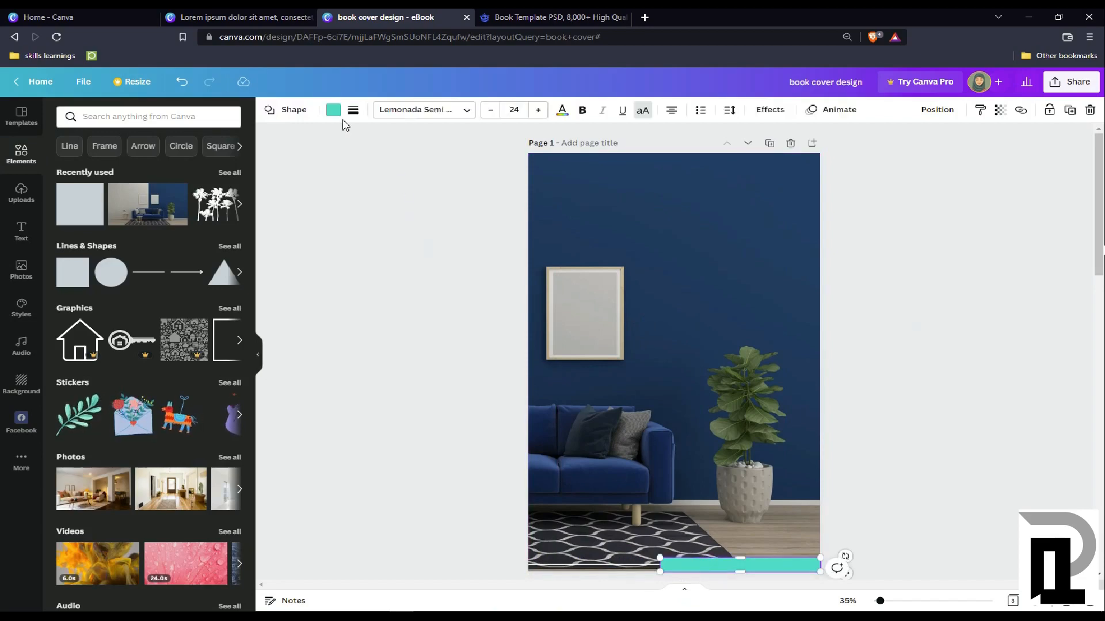
{"action": "left_click", "coordinate": [335, 112]}
{"action": "left_click", "coordinate": [196, 335]}
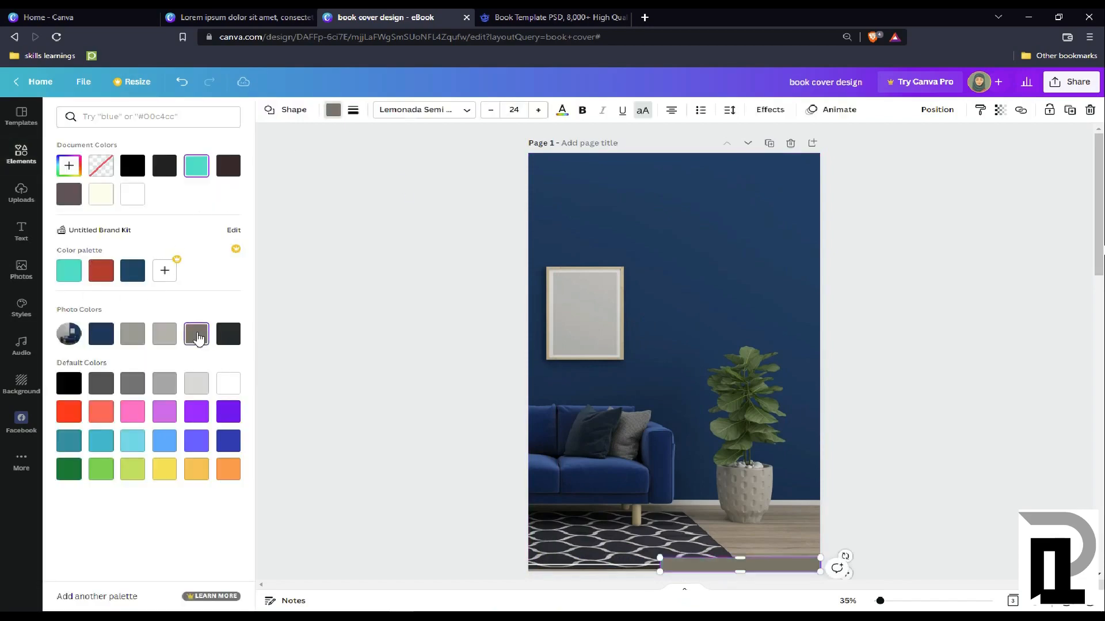
{"action": "left_click", "coordinate": [127, 198]}
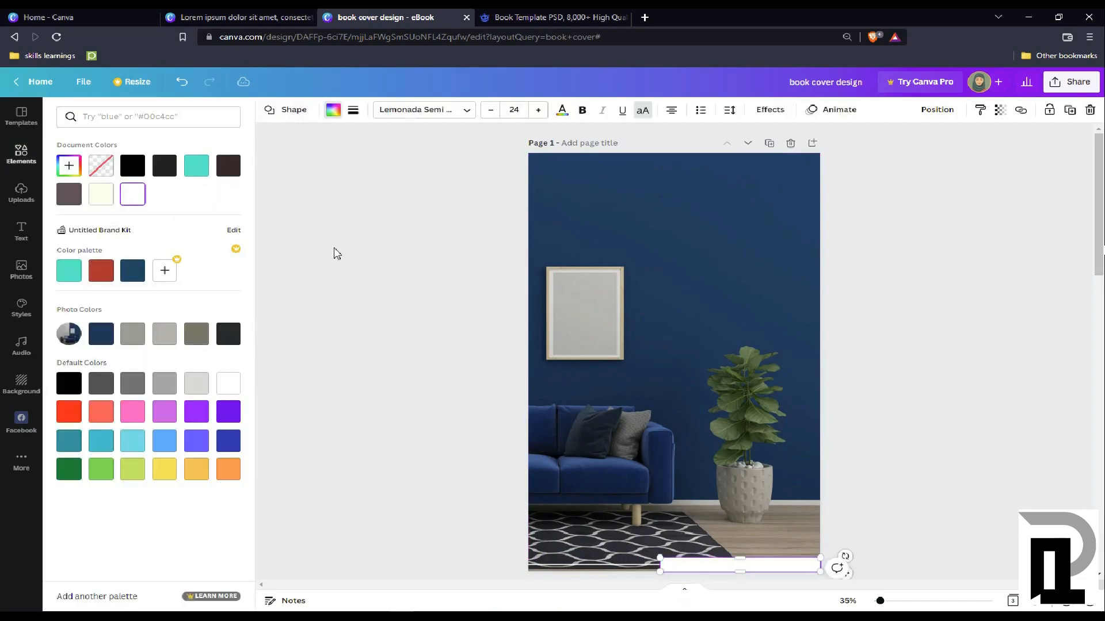
{"action": "left_click", "coordinate": [333, 252]}
Recolour the line beside the bottom strip with the light grey from the photo colours.
{"action": "left_click", "coordinate": [649, 565]}
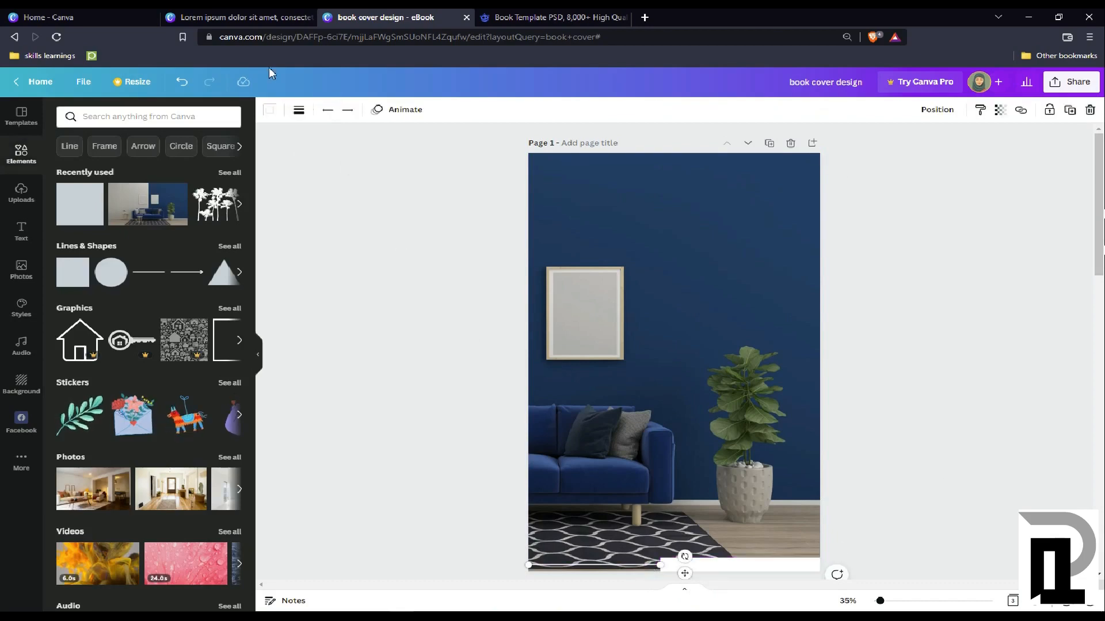
{"action": "left_click", "coordinate": [299, 110]}
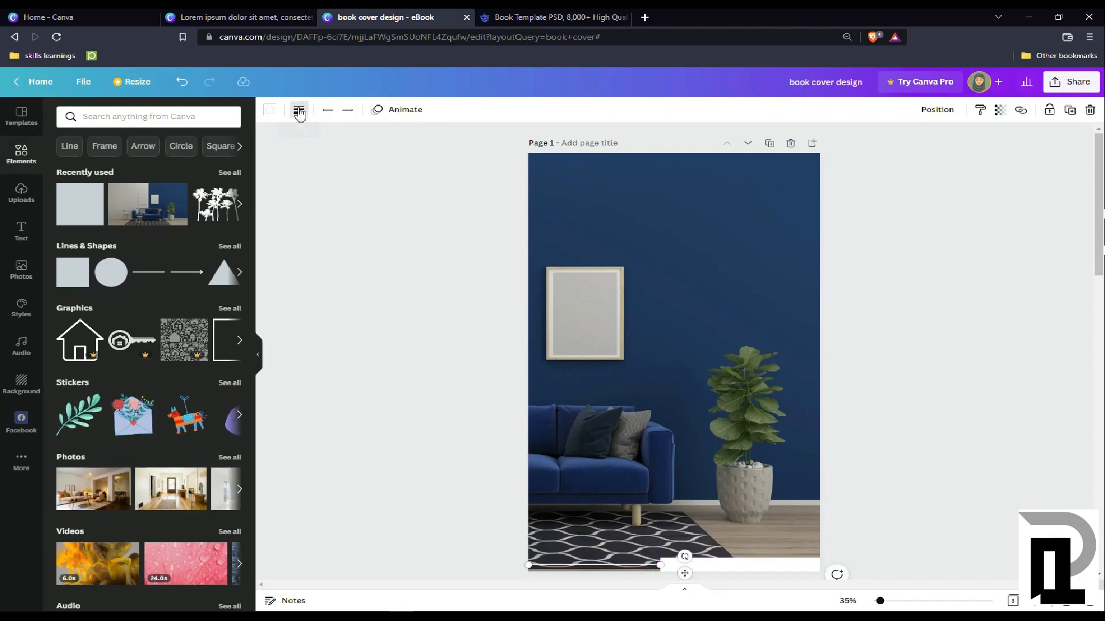
{"action": "left_click", "coordinate": [280, 118]}
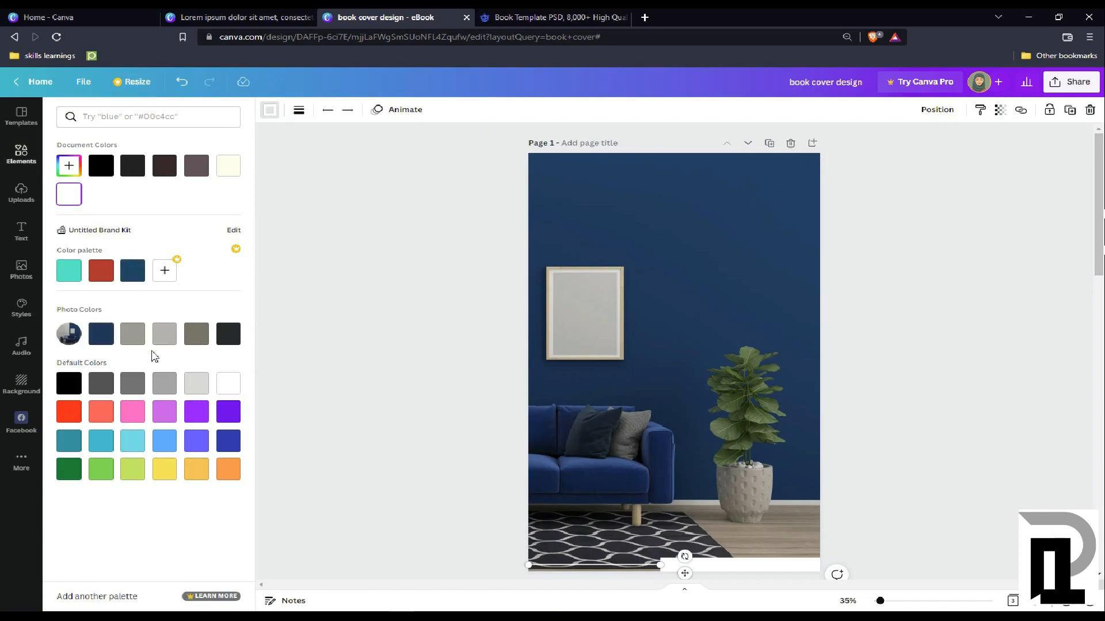
{"action": "left_click", "coordinate": [106, 342]}
{"action": "left_click", "coordinate": [167, 338]}
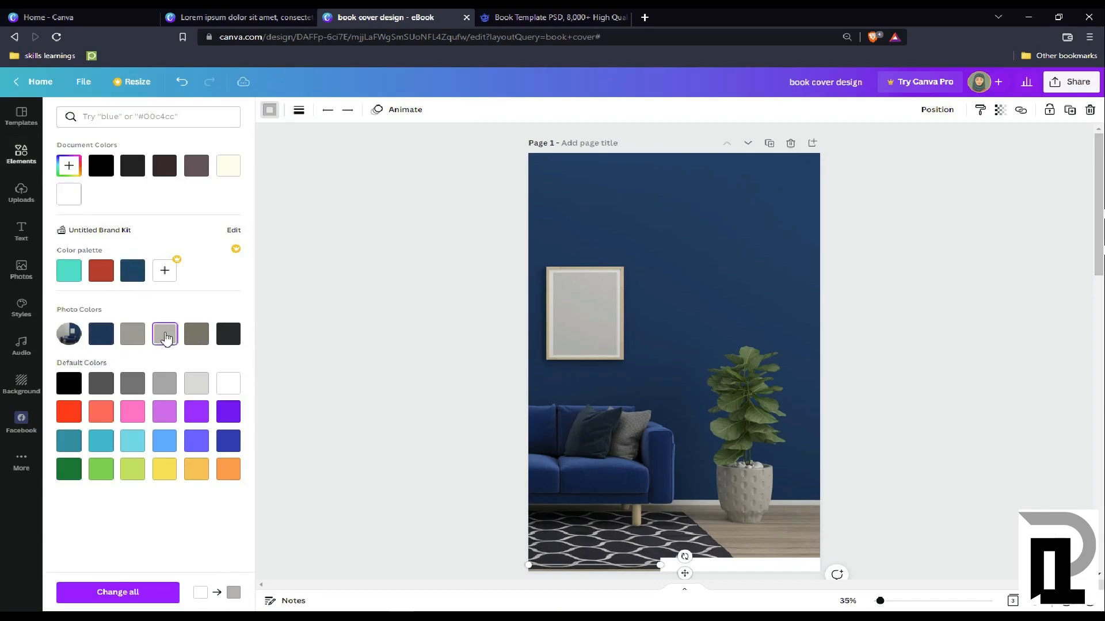
{"action": "left_click", "coordinate": [312, 355]}
Duplicate the white bottom strip twice, stacking the copies above it with each one shifted further to the right.
{"action": "left_click", "coordinate": [739, 564]}
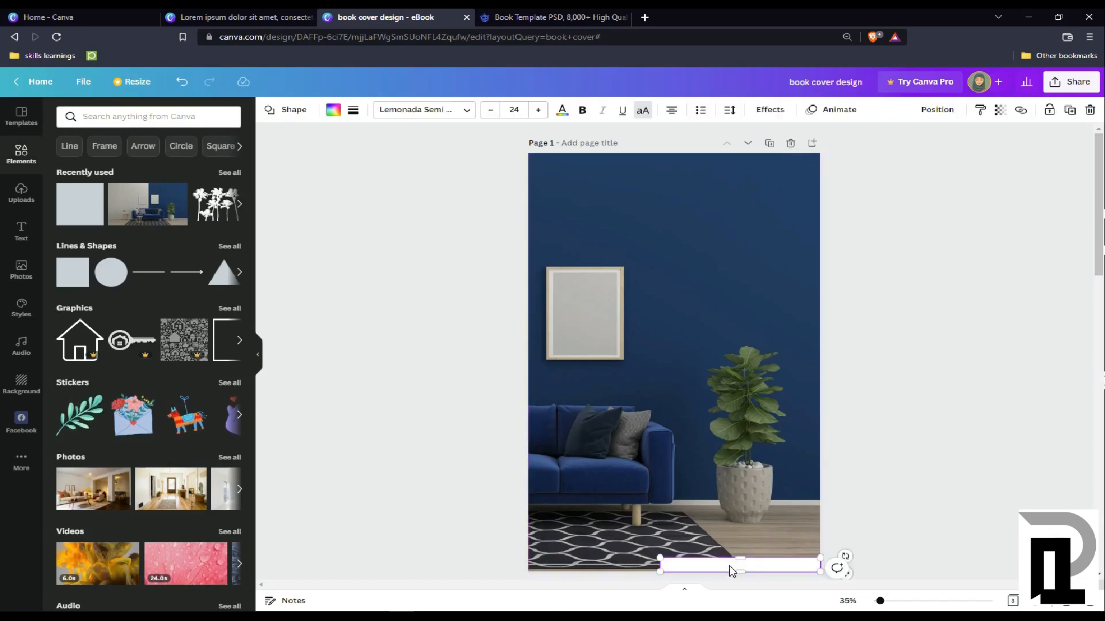
{"action": "left_click_drag", "start_coordinate": [730, 570], "coordinate": [745, 543]}
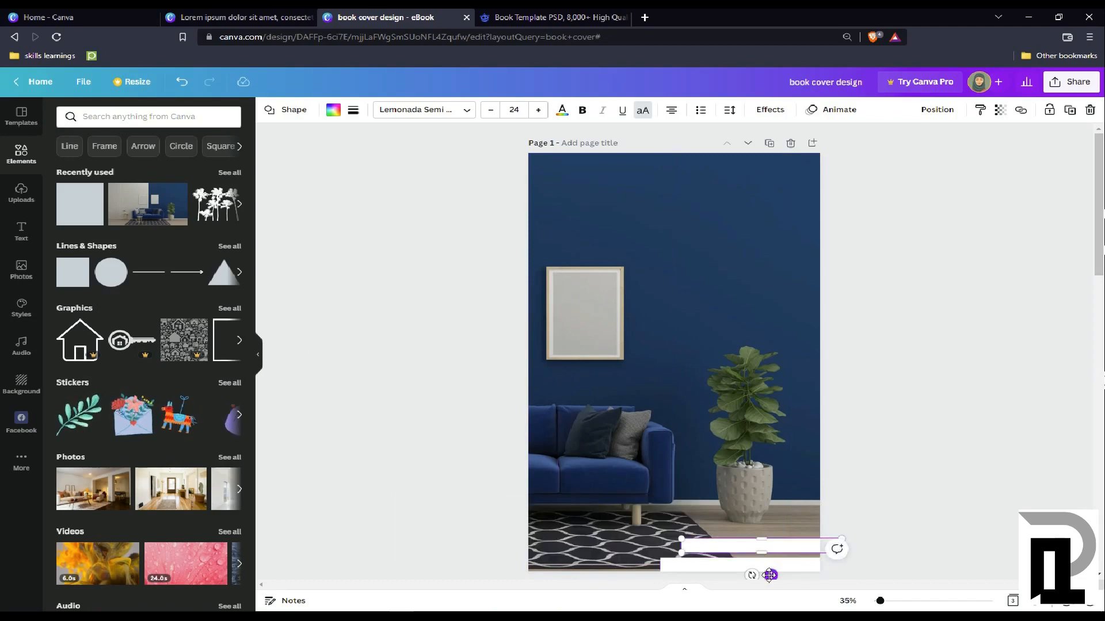
{"action": "left_click_drag", "start_coordinate": [769, 575], "coordinate": [788, 557]}
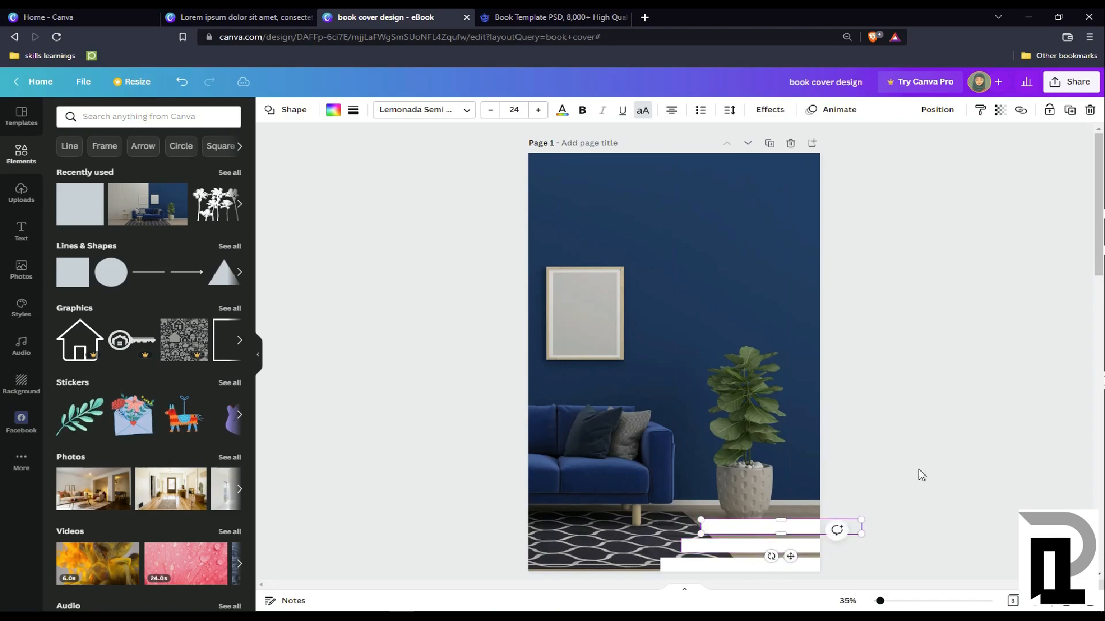
{"action": "left_click", "coordinate": [917, 473]}
Move the "HOW TO MAKE" heading near the top of the cover and the visual designing tagline to just above the picture frame.
{"action": "left_click", "coordinate": [666, 401]}
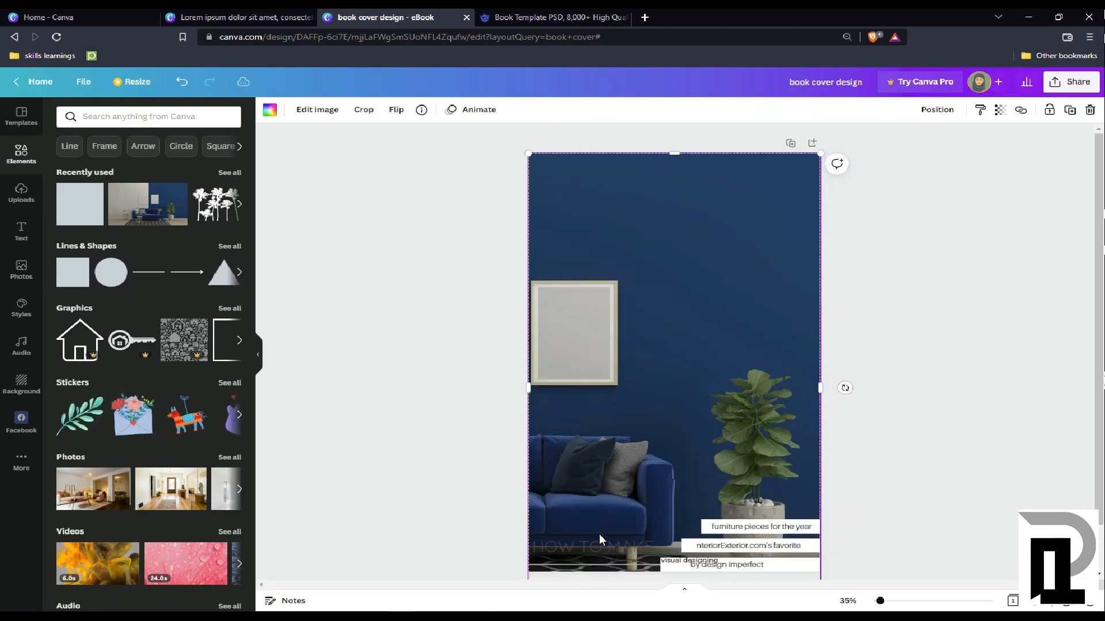
{"action": "left_click_drag", "start_coordinate": [599, 539], "coordinate": [674, 187]}
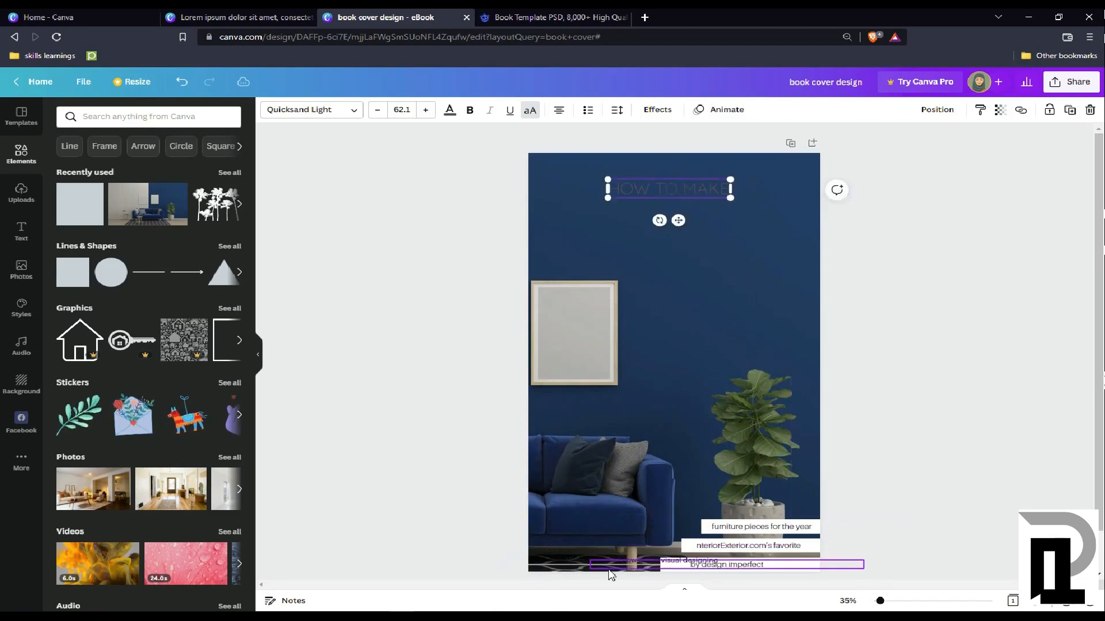
{"action": "left_click_drag", "start_coordinate": [661, 562], "coordinate": [631, 276]}
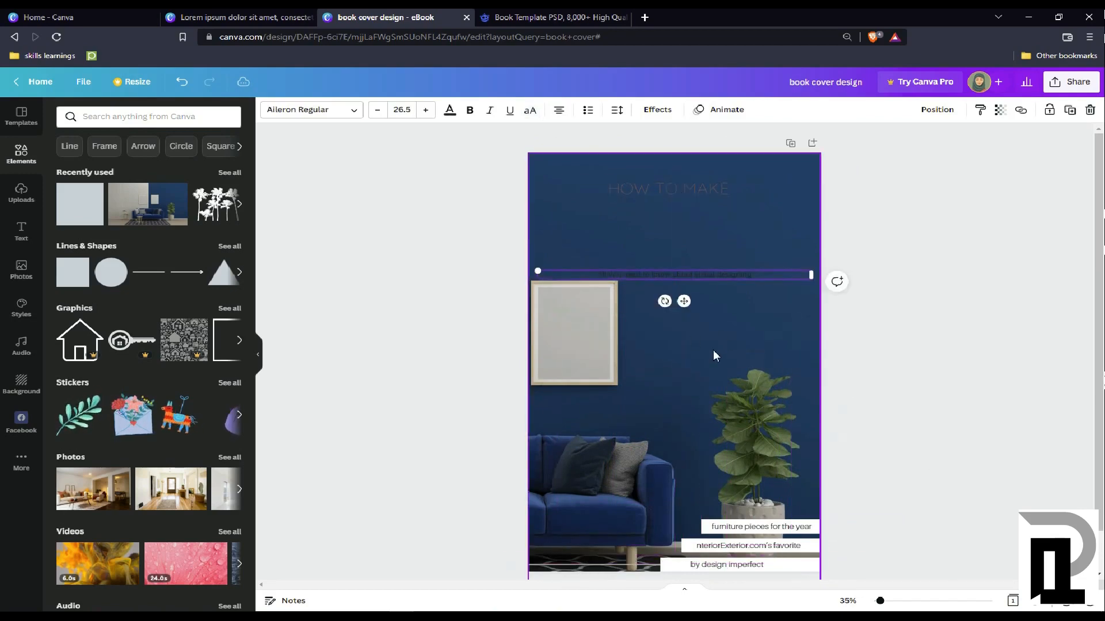
Change the text colour of the tagline and the "HOW TO MAKE" heading to white.
{"action": "left_click", "coordinate": [450, 110]}
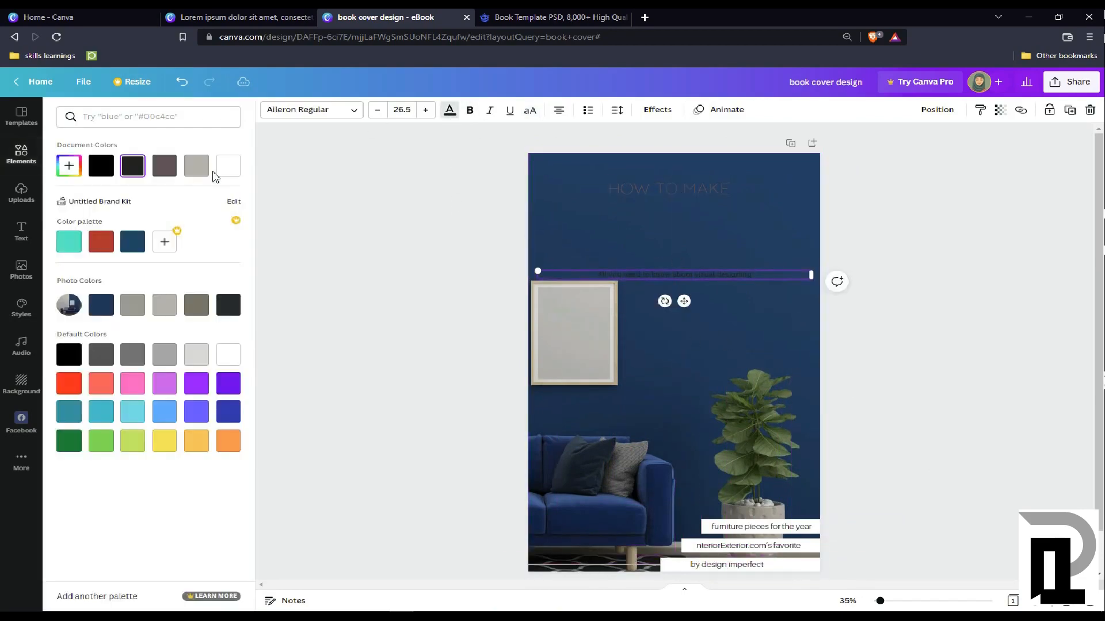
{"action": "left_click", "coordinate": [228, 167]}
{"action": "left_click", "coordinate": [665, 189]}
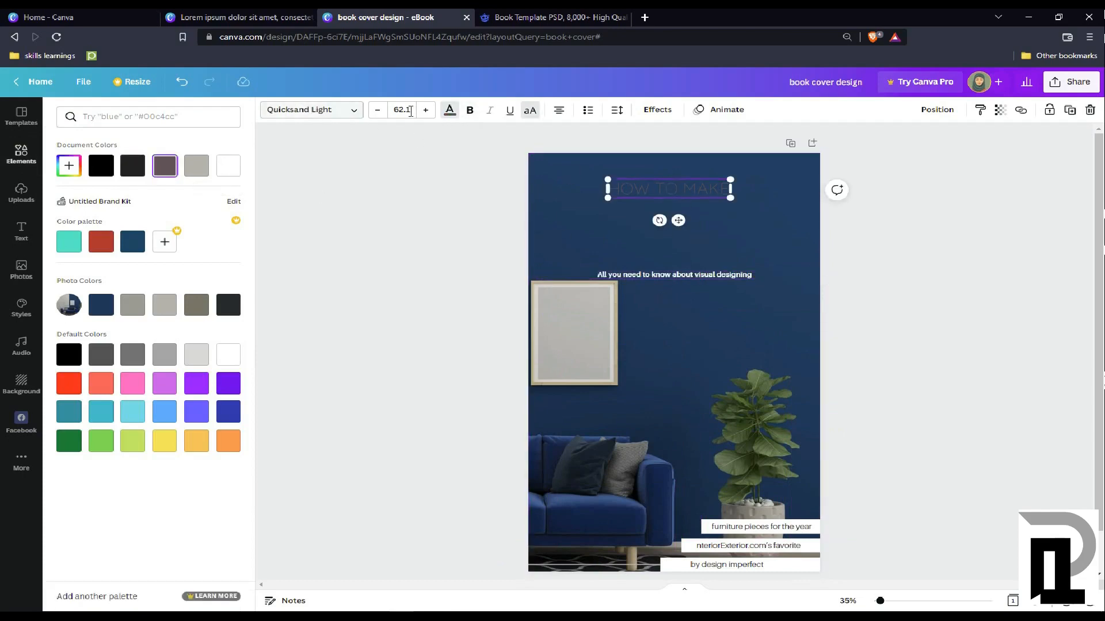
{"action": "left_click", "coordinate": [450, 112]}
{"action": "left_click", "coordinate": [450, 111]}
{"action": "left_click", "coordinate": [236, 172]}
{"action": "left_click", "coordinate": [428, 205]}
Centre the "HOW TO MAKE" heading horizontally on the page.
{"action": "left_click", "coordinate": [633, 273]}
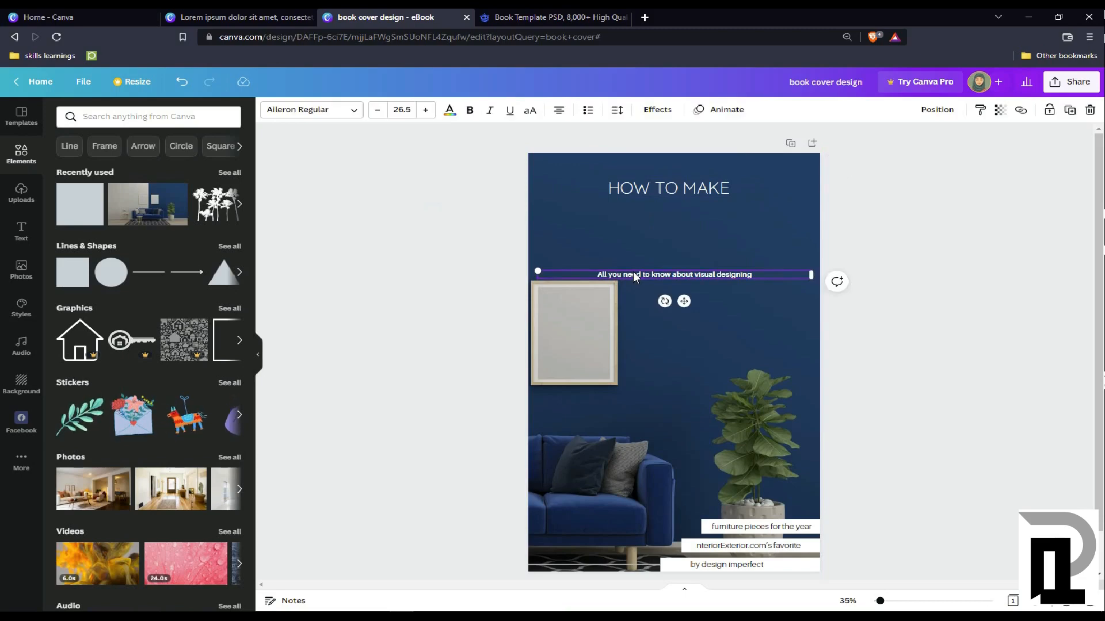
{"action": "left_click", "coordinate": [653, 187]}
{"action": "left_click", "coordinate": [937, 109]}
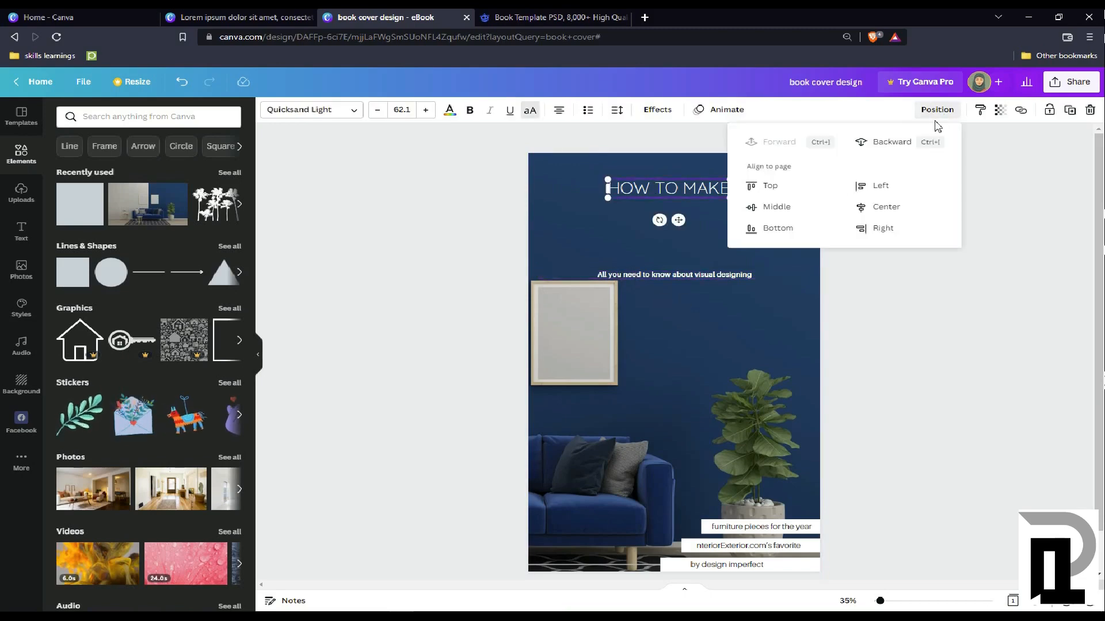
{"action": "left_click", "coordinate": [878, 207]}
Try aligning the tagline to the page's right edge and move it back to the centre.
{"action": "left_click", "coordinate": [696, 273]}
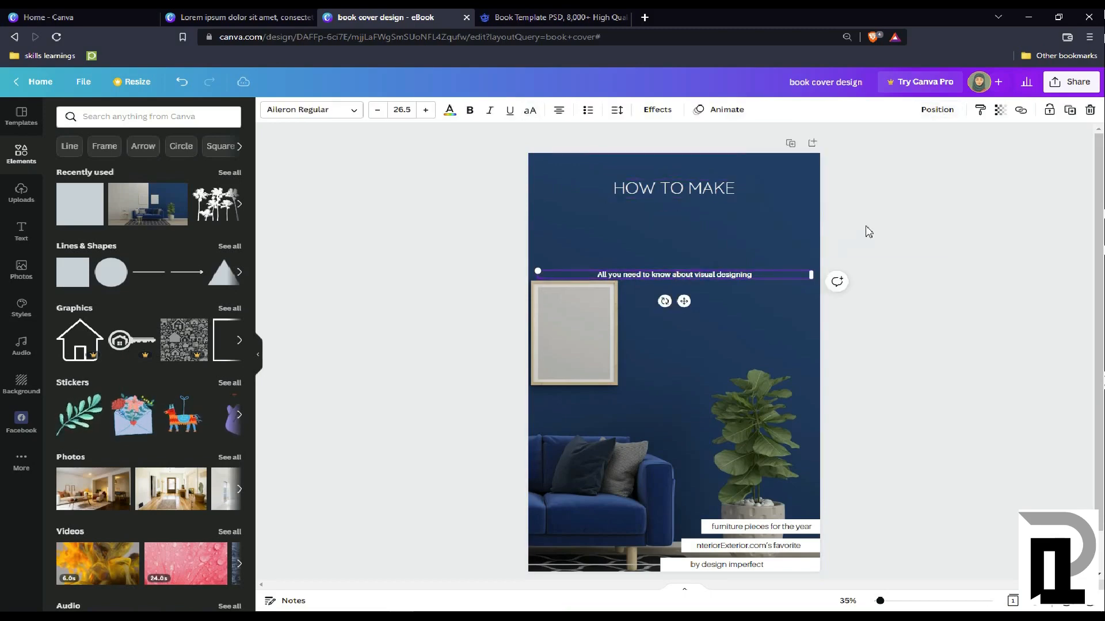
{"action": "left_click", "coordinate": [937, 110]}
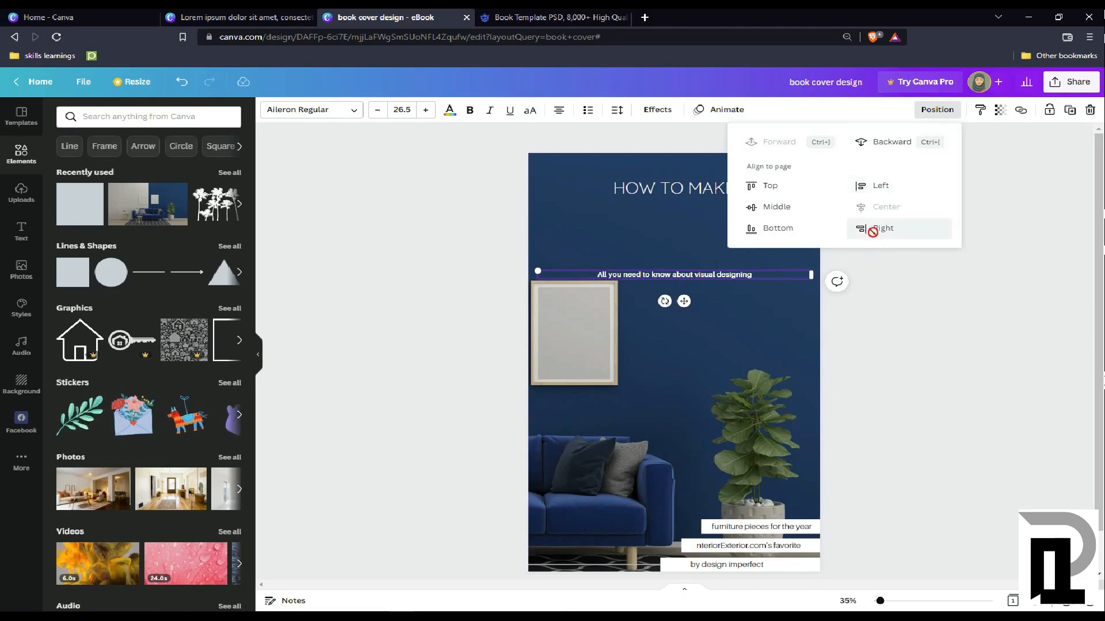
{"action": "left_click", "coordinate": [871, 229]}
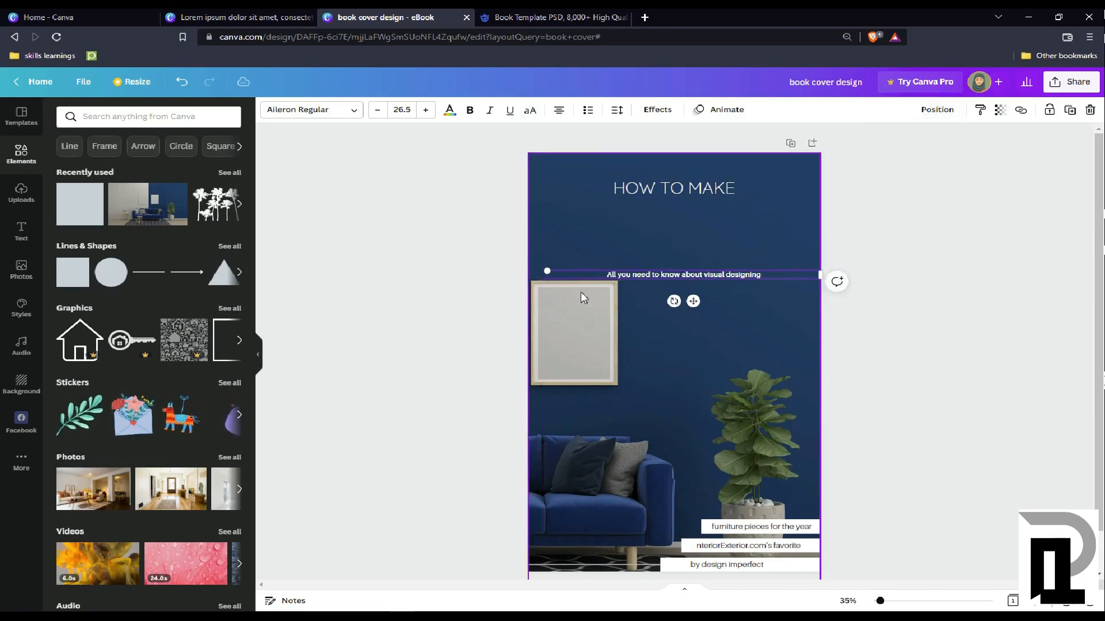
{"action": "left_click_drag", "start_coordinate": [731, 273], "coordinate": [722, 274]}
{"action": "left_click", "coordinate": [851, 333]}
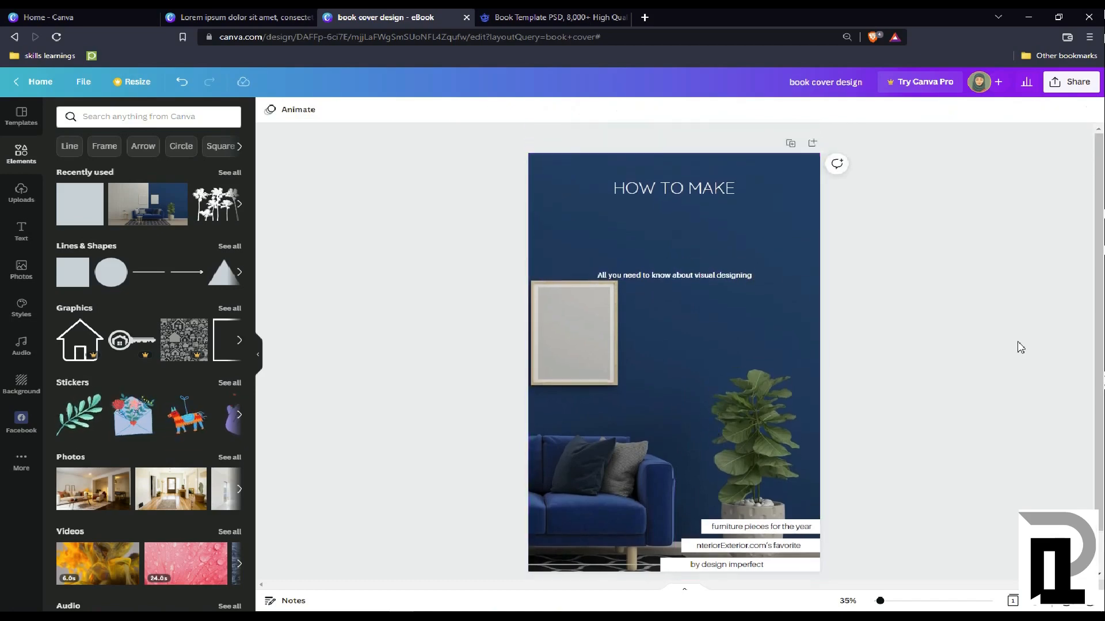
Add the "Happy Mother's Day!" font combination from the text designs to the cover.
{"action": "scroll", "coordinate": [685, 326], "scroll_direction": "down", "scroll_amount": 1}
{"action": "left_click", "coordinate": [23, 233]}
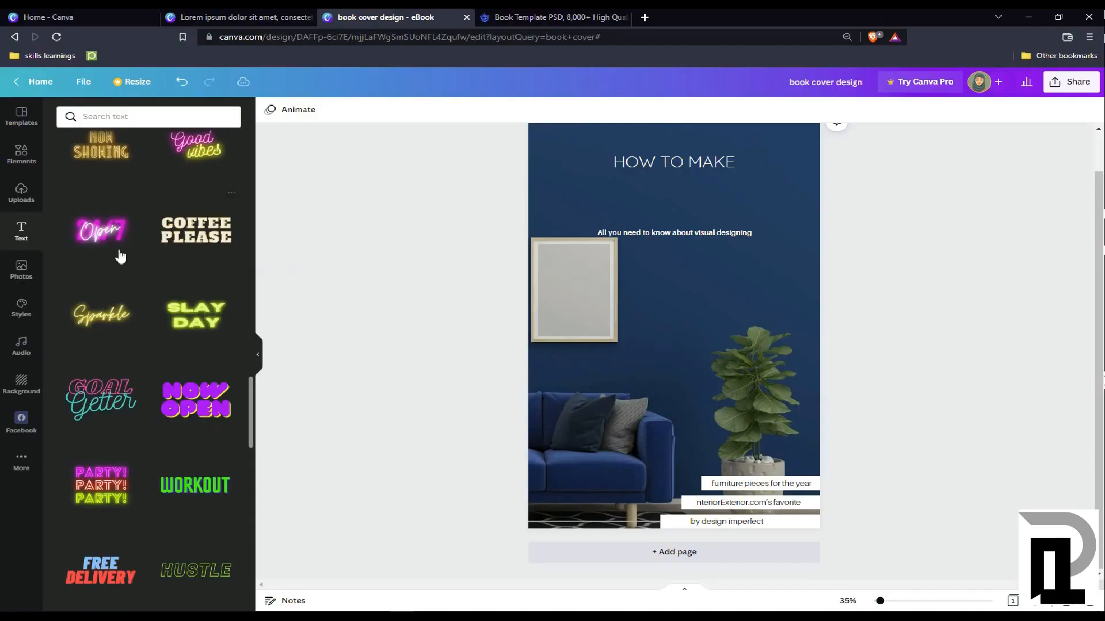
{"action": "scroll", "coordinate": [98, 273], "scroll_direction": "down", "scroll_amount": 8}
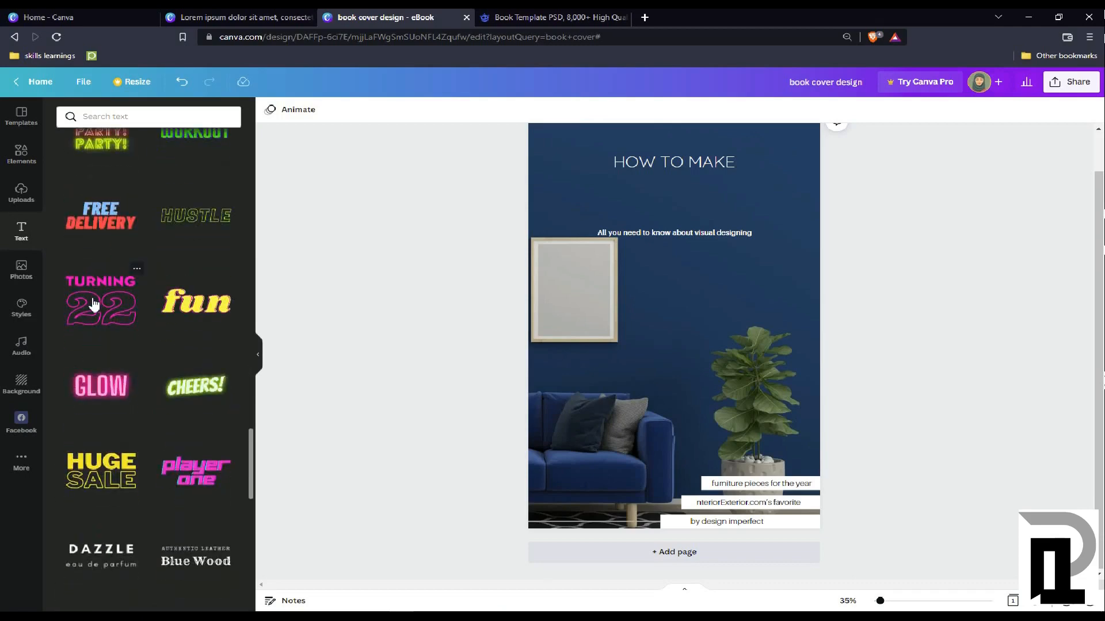
{"action": "scroll", "coordinate": [94, 304], "scroll_direction": "down", "scroll_amount": 4}
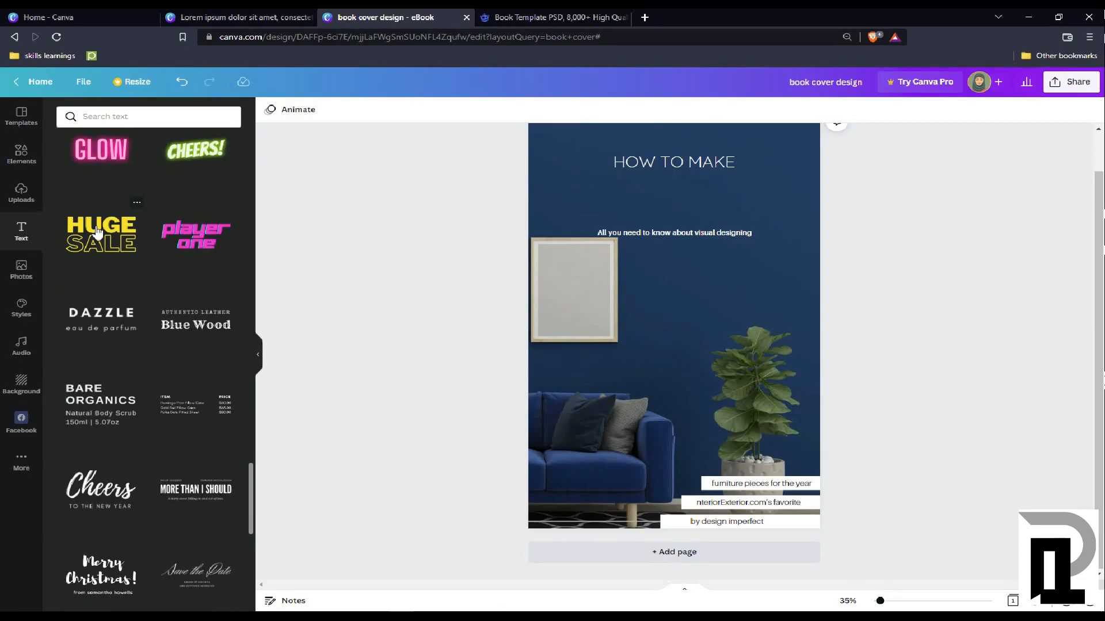
{"action": "scroll", "coordinate": [98, 232], "scroll_direction": "down", "scroll_amount": 6}
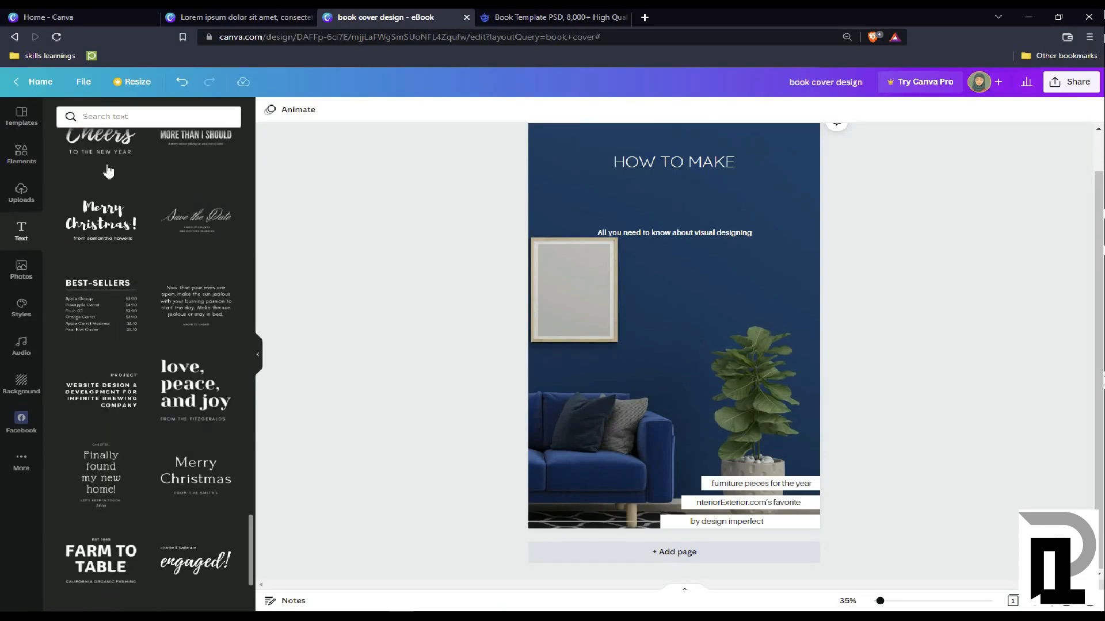
{"action": "scroll", "coordinate": [84, 352], "scroll_direction": "up", "scroll_amount": 4}
{"action": "scroll", "coordinate": [83, 352], "scroll_direction": "down", "scroll_amount": 6}
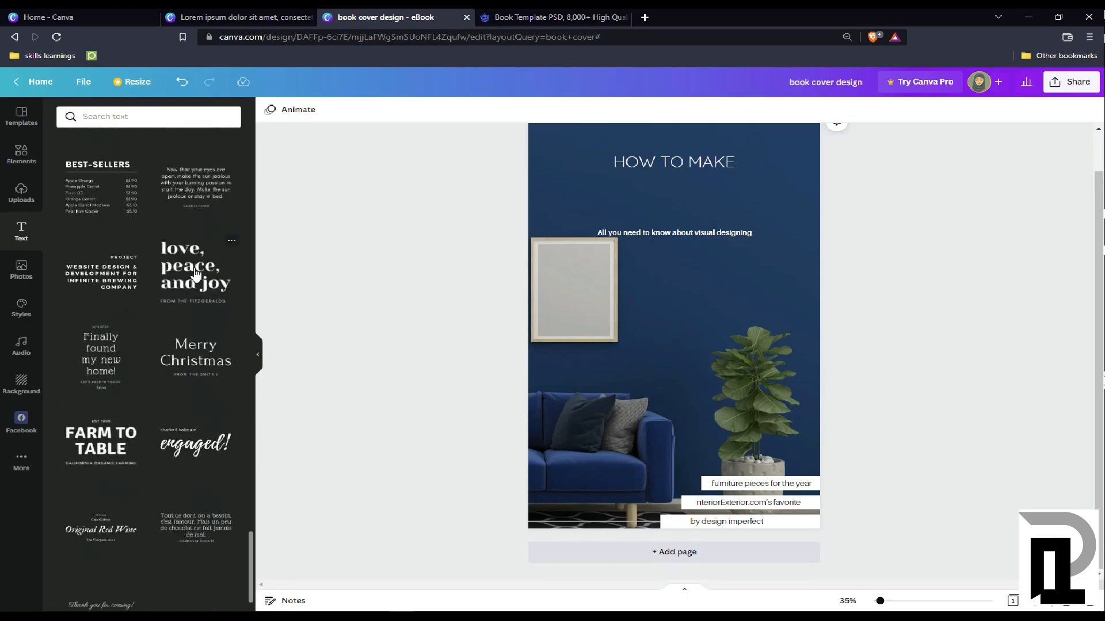
{"action": "scroll", "coordinate": [196, 273], "scroll_direction": "down", "scroll_amount": 5}
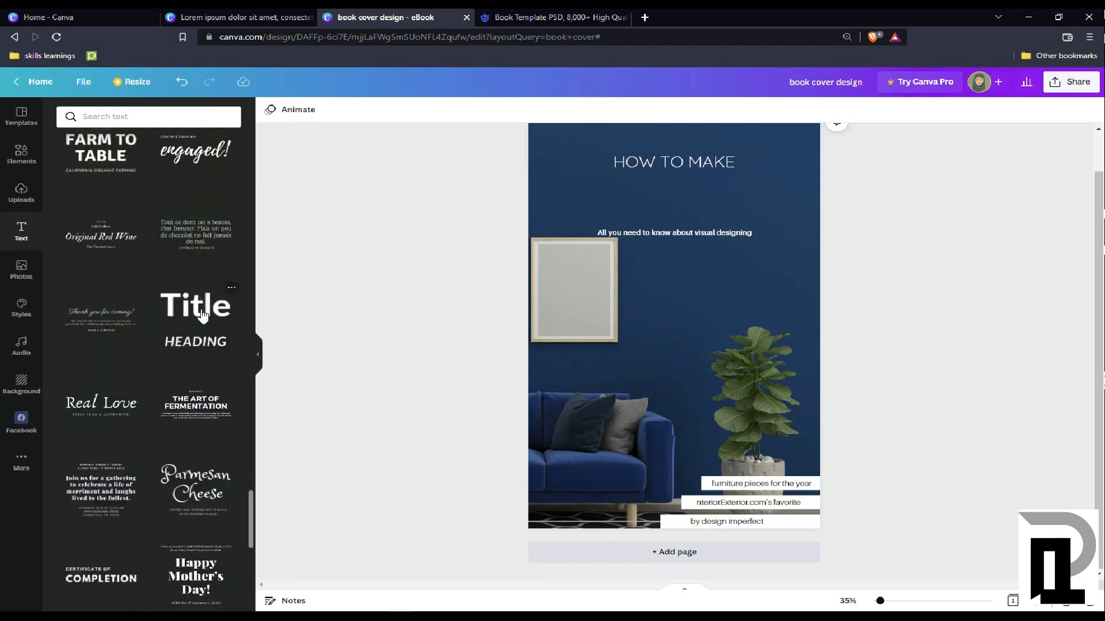
{"action": "scroll", "coordinate": [156, 339], "scroll_direction": "down", "scroll_amount": 6}
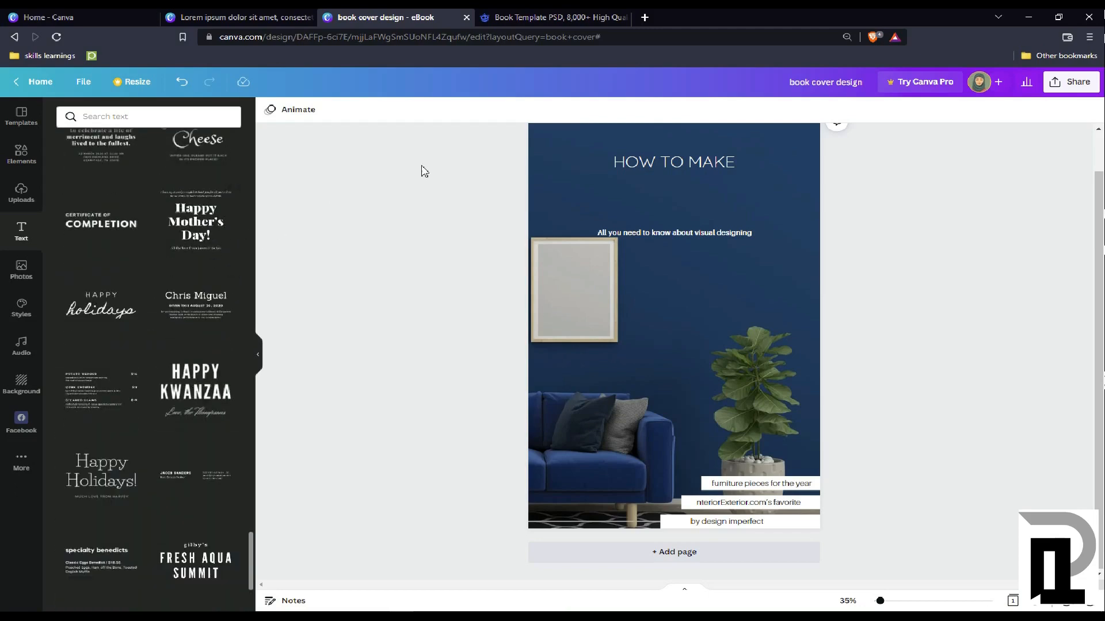
{"action": "left_click", "coordinate": [214, 238]}
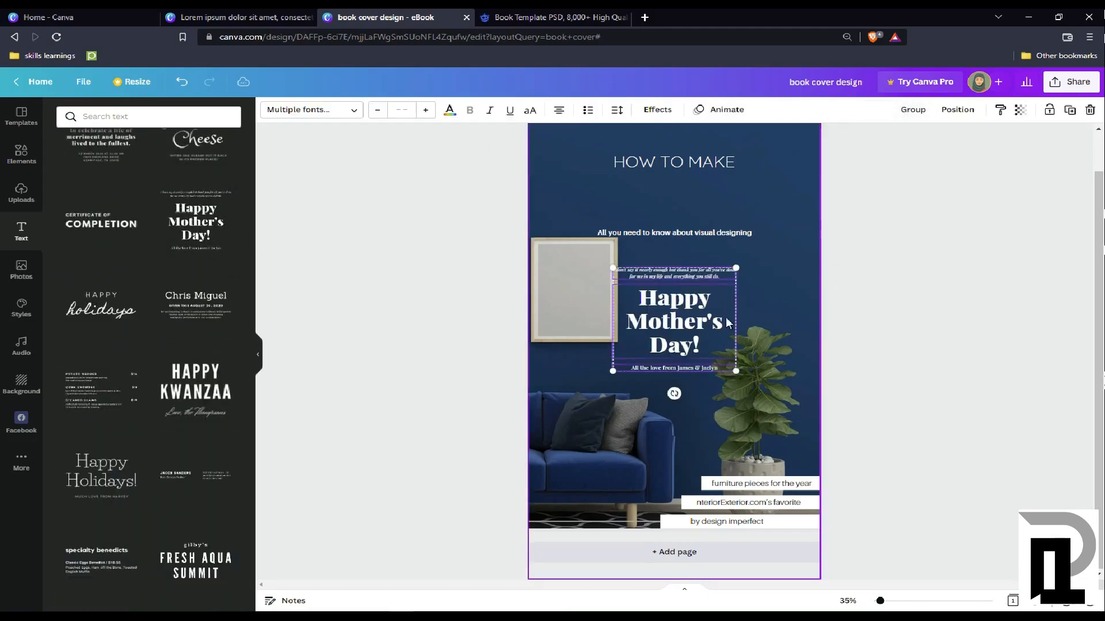
Delete the small text lines above and below the "Happy Mother's Day!" heading.
{"action": "left_click", "coordinate": [950, 320]}
{"action": "left_click", "coordinate": [706, 370]}
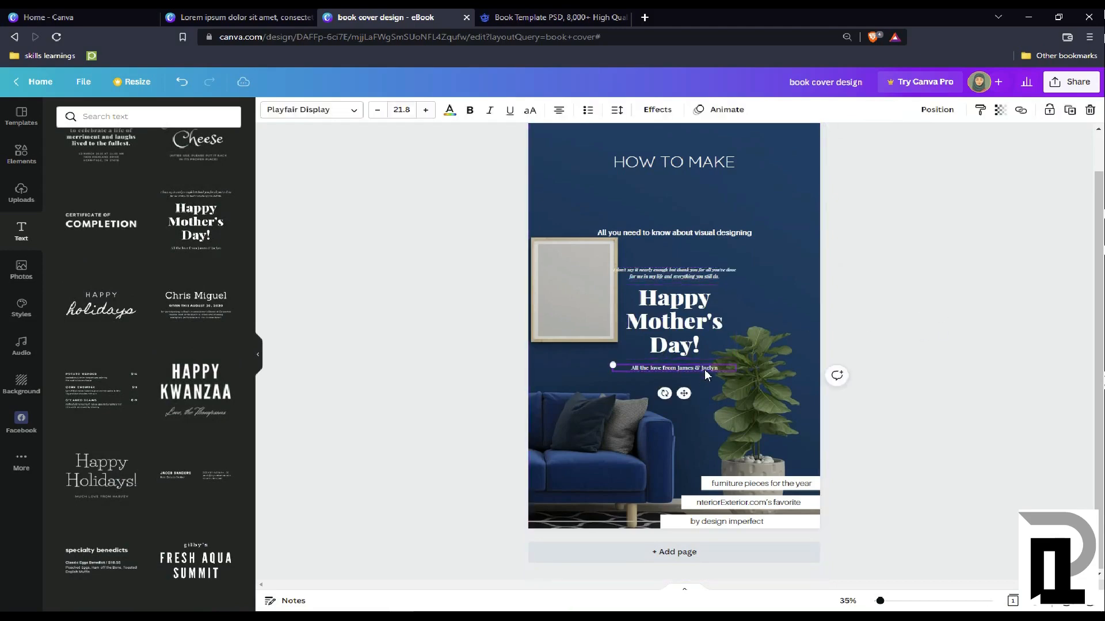
{"action": "key", "text": "Delete"}
{"action": "left_click", "coordinate": [690, 275]}
{"action": "key", "text": "Delete"}
Replace the "Happy Mother's Day!" text with "beautiful" and "interior" on two lines.
{"action": "left_click", "coordinate": [665, 315]}
{"action": "left_click", "coordinate": [665, 316]}
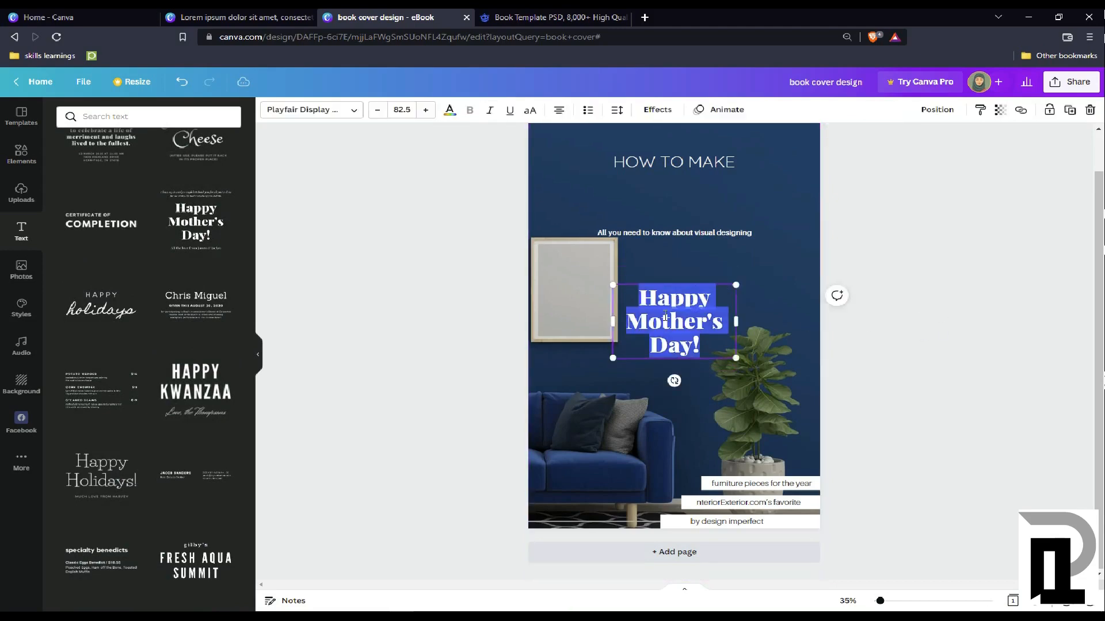
{"action": "type", "text": "beau"}
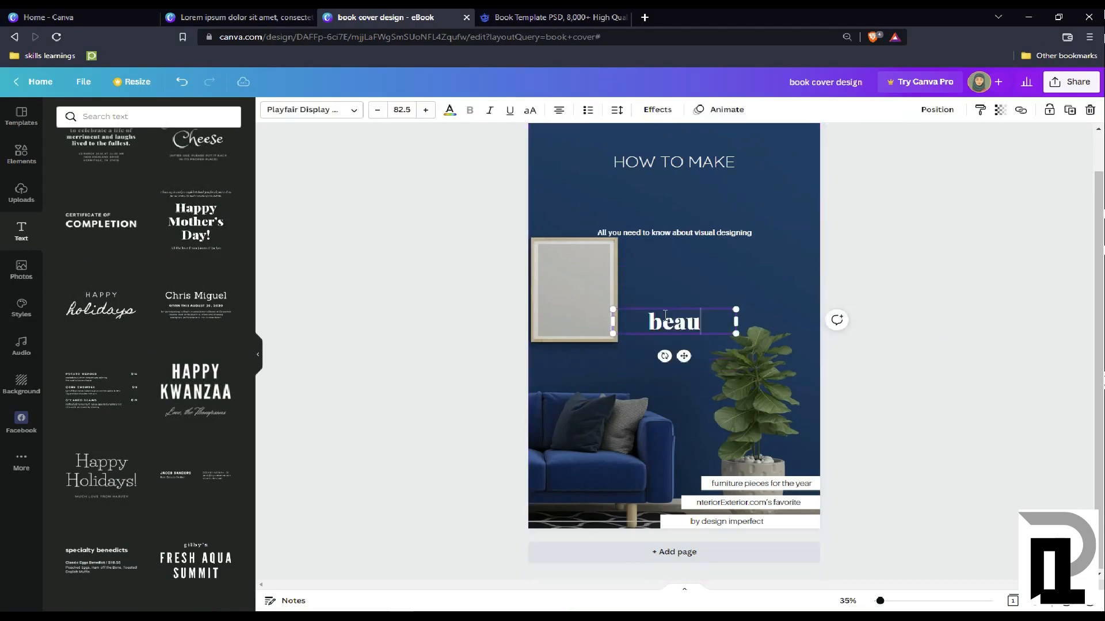
{"action": "type", "text": "tiful"}
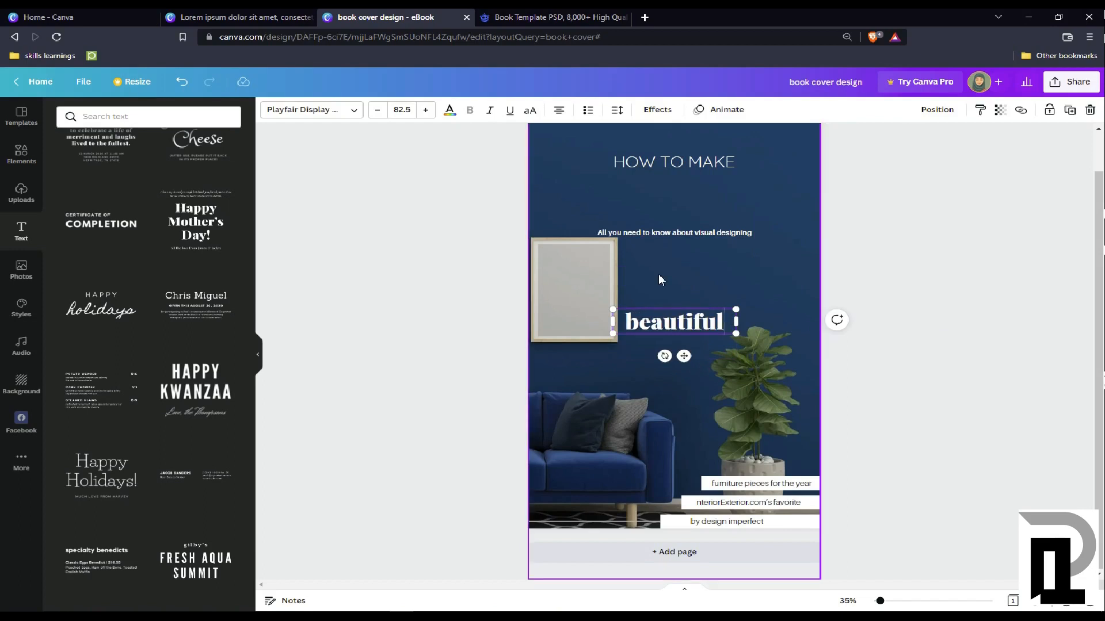
{"action": "key", "text": "Return"}
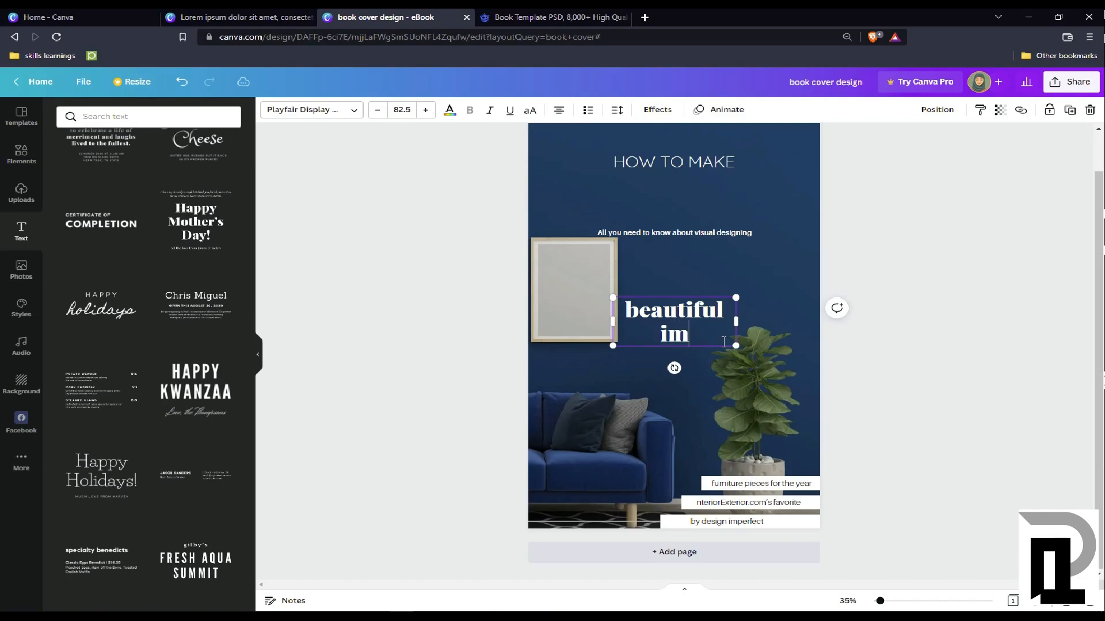
{"action": "type", "text": "interior"}
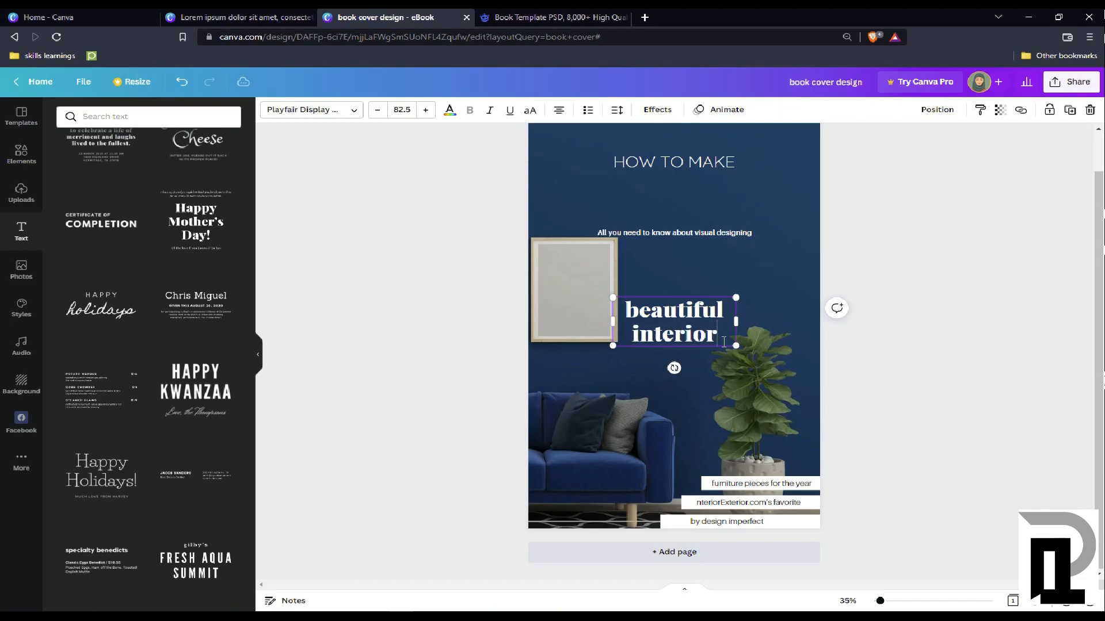
Set both title words to uppercase and widen the text box so "BEAUTIFUL" fits on one line.
{"action": "left_click", "coordinate": [529, 112]}
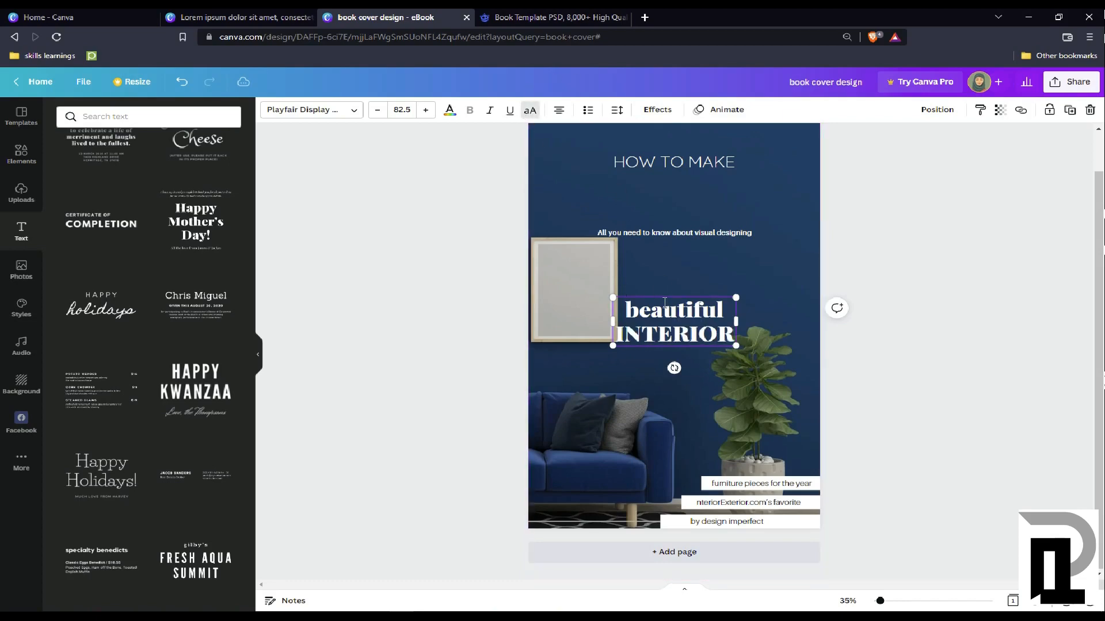
{"action": "left_click_drag", "start_coordinate": [728, 318], "coordinate": [593, 319]}
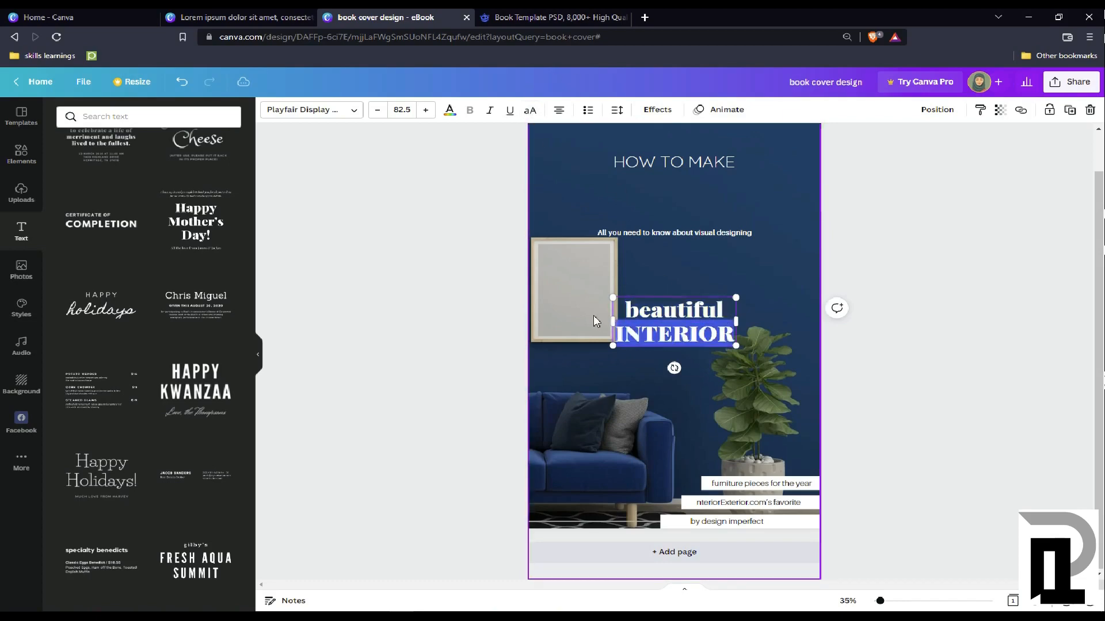
{"action": "left_click", "coordinate": [530, 110]}
{"action": "left_click_drag", "start_coordinate": [740, 327], "coordinate": [749, 325]}
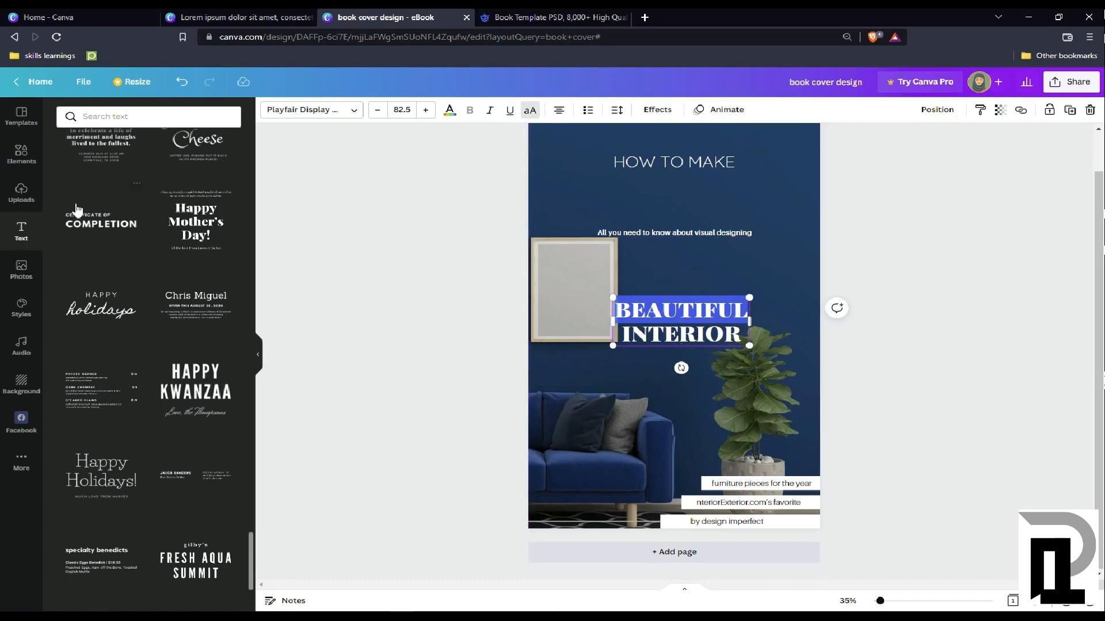
{"action": "left_click", "coordinate": [108, 117]}
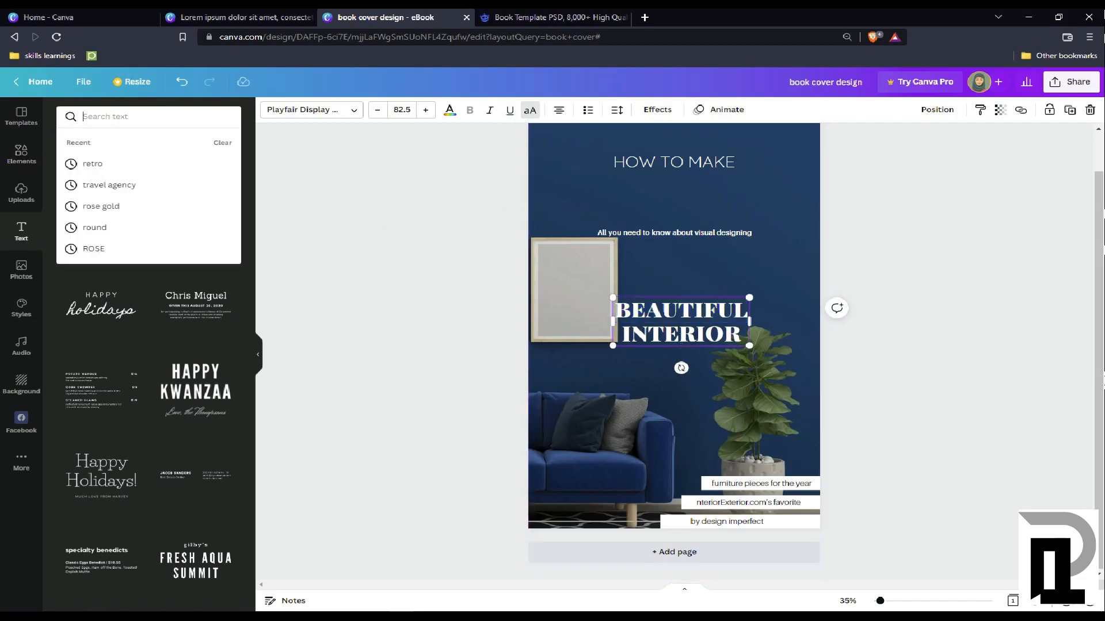
{"action": "key", "text": "alt+Tab"}
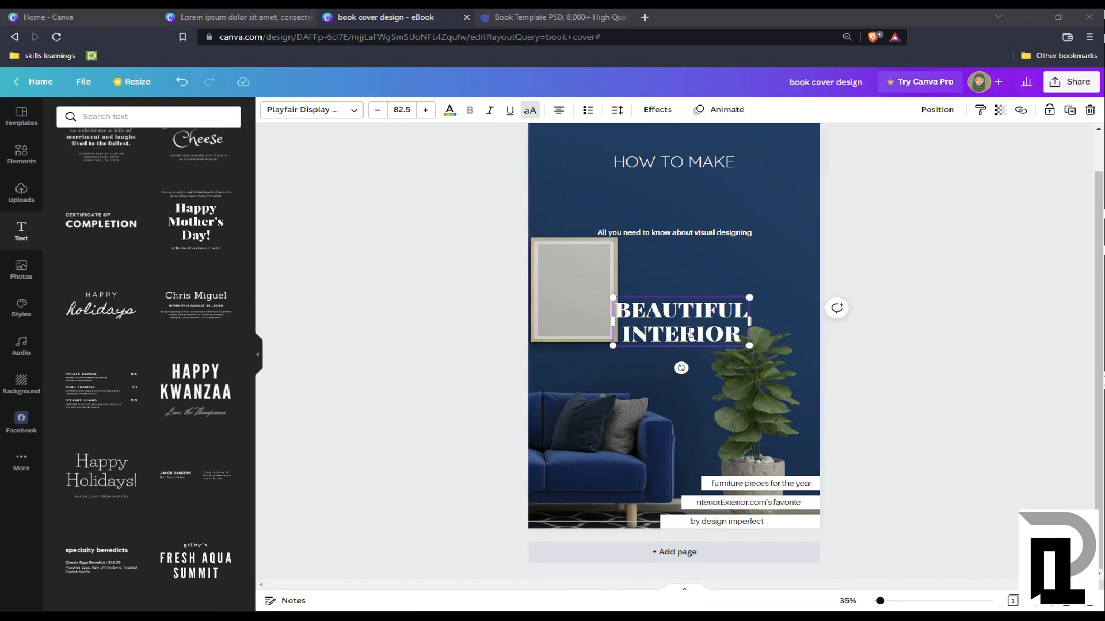
Move the "BEAUTIFUL INTERIOR" title between the "HOW TO MAKE" heading and the tagline and centre it horizontally on the page.
{"action": "left_click_drag", "start_coordinate": [689, 337], "coordinate": [685, 226]}
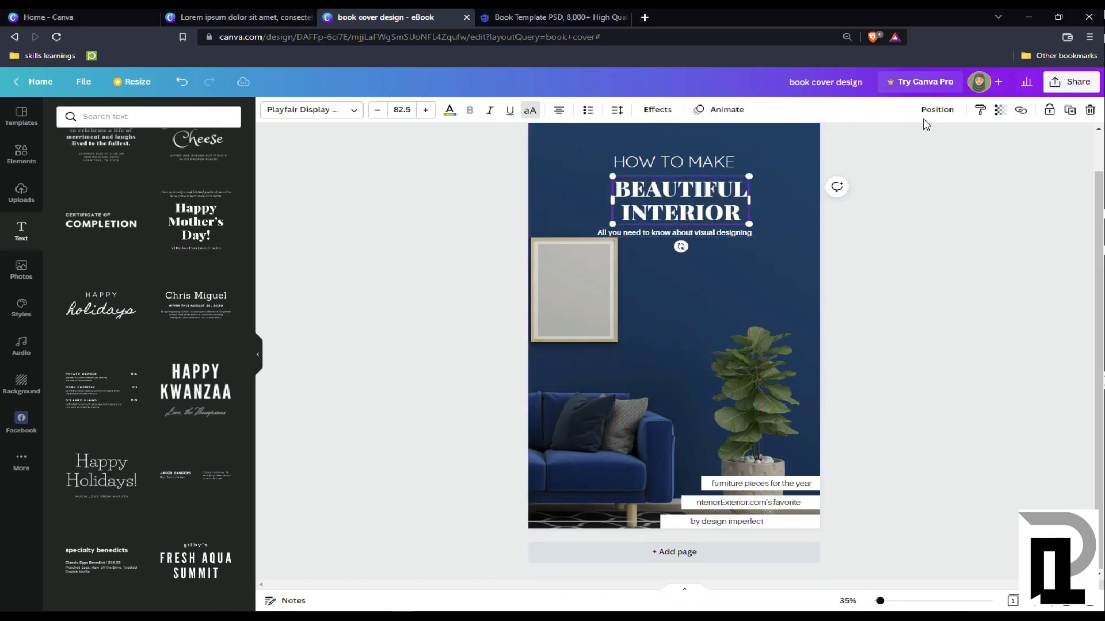
{"action": "left_click", "coordinate": [937, 109]}
{"action": "left_click", "coordinate": [875, 207]}
{"action": "left_click", "coordinate": [662, 163]}
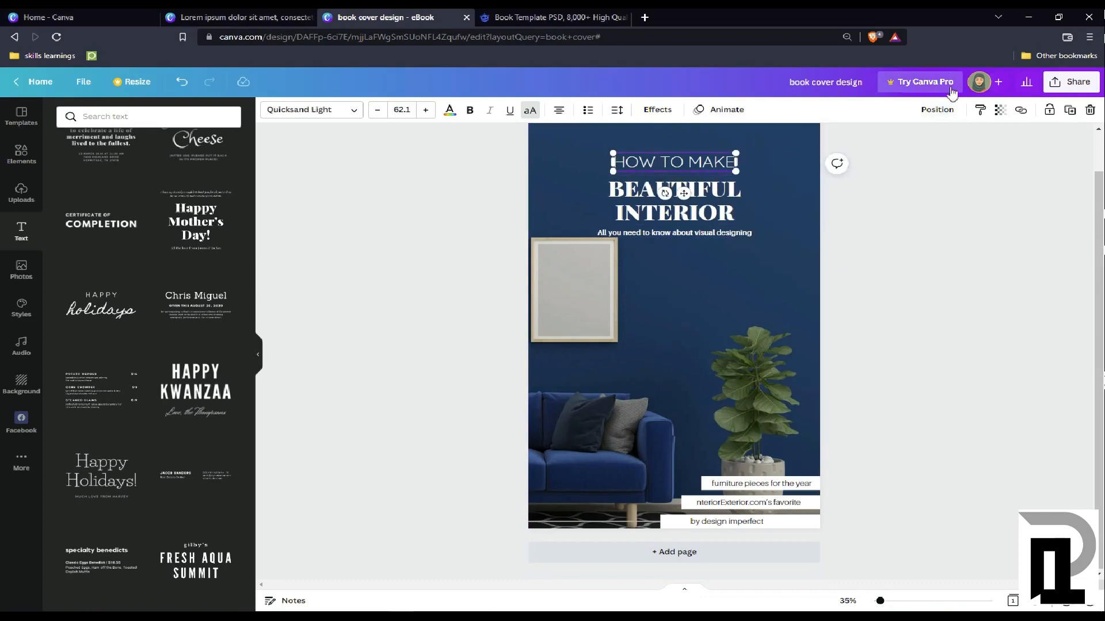
Reposition the background photo within its crop so the grey wall, side table and left part of the blue sofa fill the cover.
{"action": "left_click", "coordinate": [937, 109]}
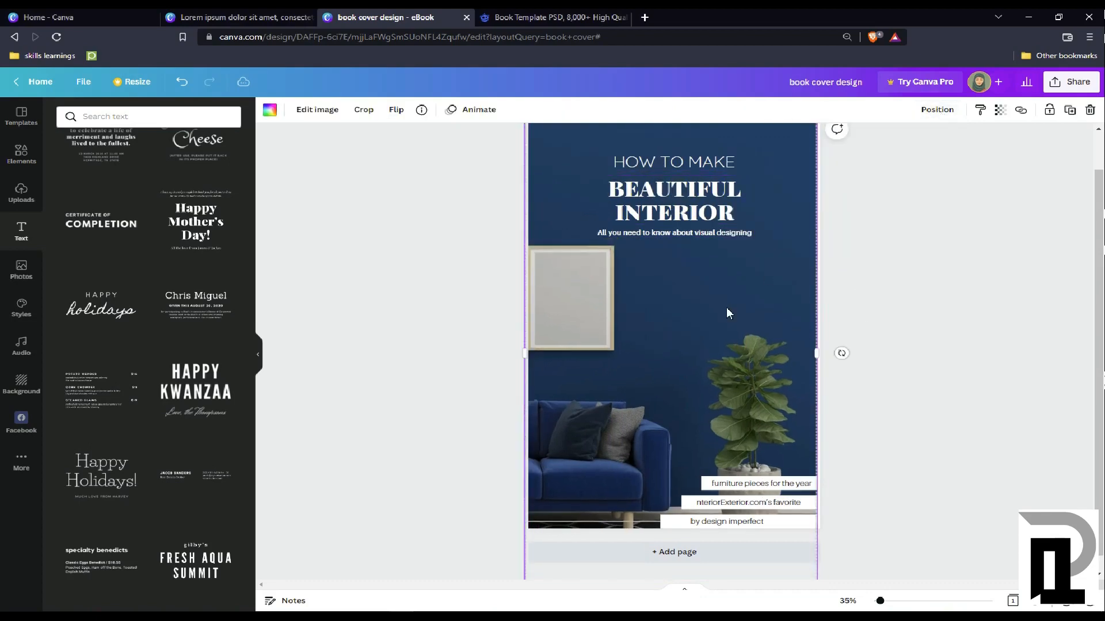
{"action": "double_click", "coordinate": [725, 307]}
{"action": "left_click_drag", "start_coordinate": [1100, 359], "coordinate": [1054, 359]}
{"action": "left_click", "coordinate": [333, 270]}
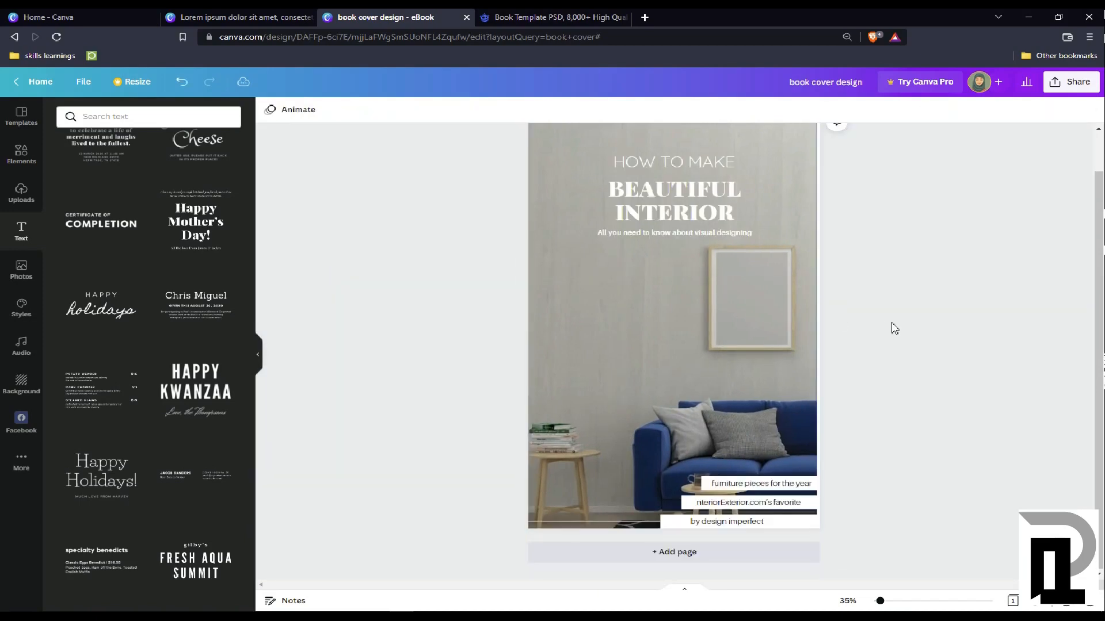
Change the "BEAUTIFUL INTERIOR" title's text colour to the dark blue brand palette colour.
{"action": "left_click", "coordinate": [674, 204]}
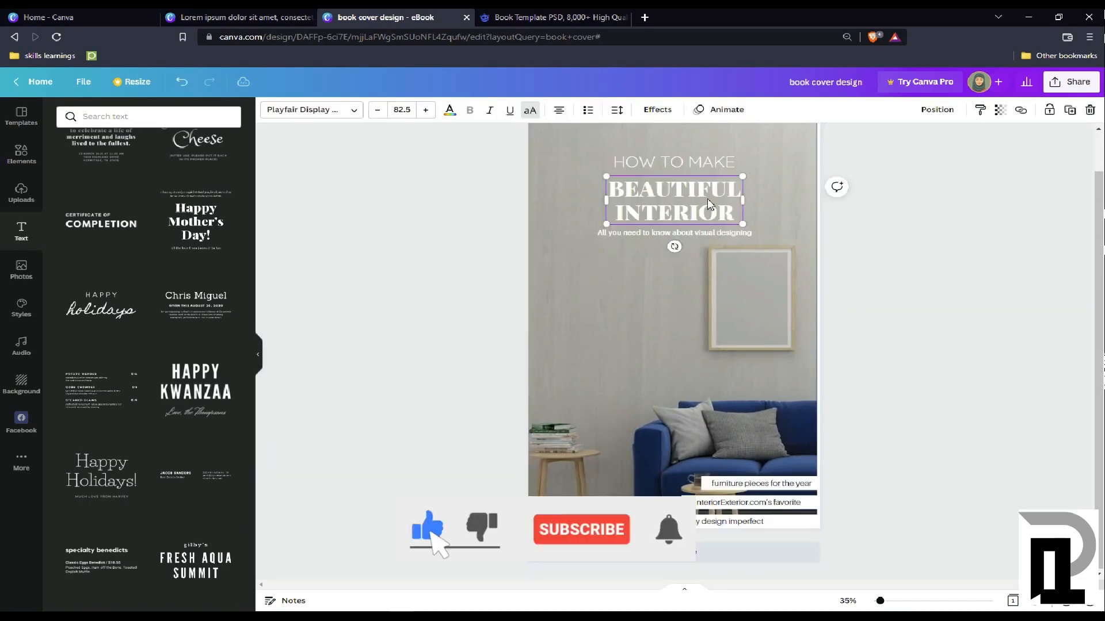
{"action": "left_click", "coordinate": [450, 109]}
{"action": "left_click", "coordinate": [133, 241]}
Recolour the tagline "All you need to know about visual designing" with the same dark blue as the title.
{"action": "left_click", "coordinate": [655, 234]}
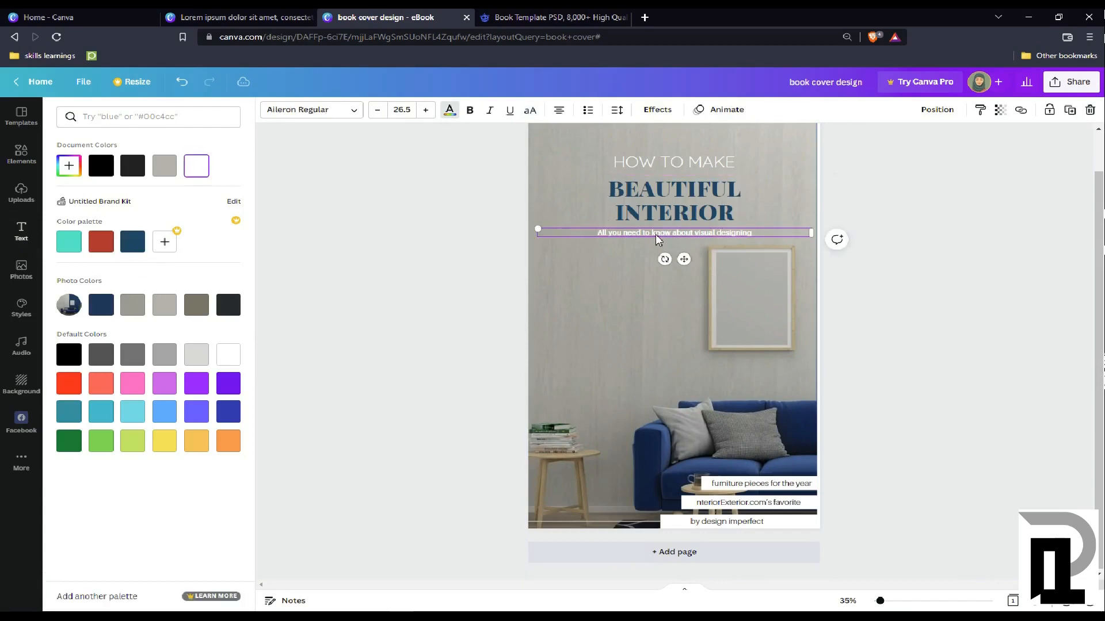
{"action": "left_click", "coordinate": [654, 234]}
{"action": "left_click", "coordinate": [450, 110]}
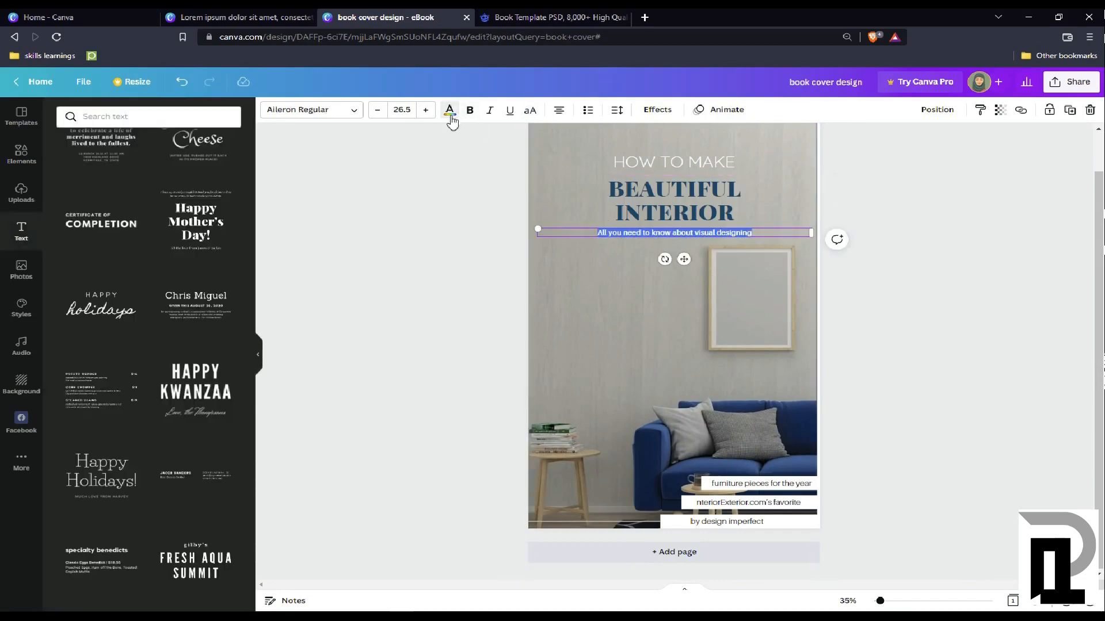
{"action": "left_click", "coordinate": [451, 113]}
{"action": "left_click", "coordinate": [130, 248]}
{"action": "left_click", "coordinate": [343, 264]}
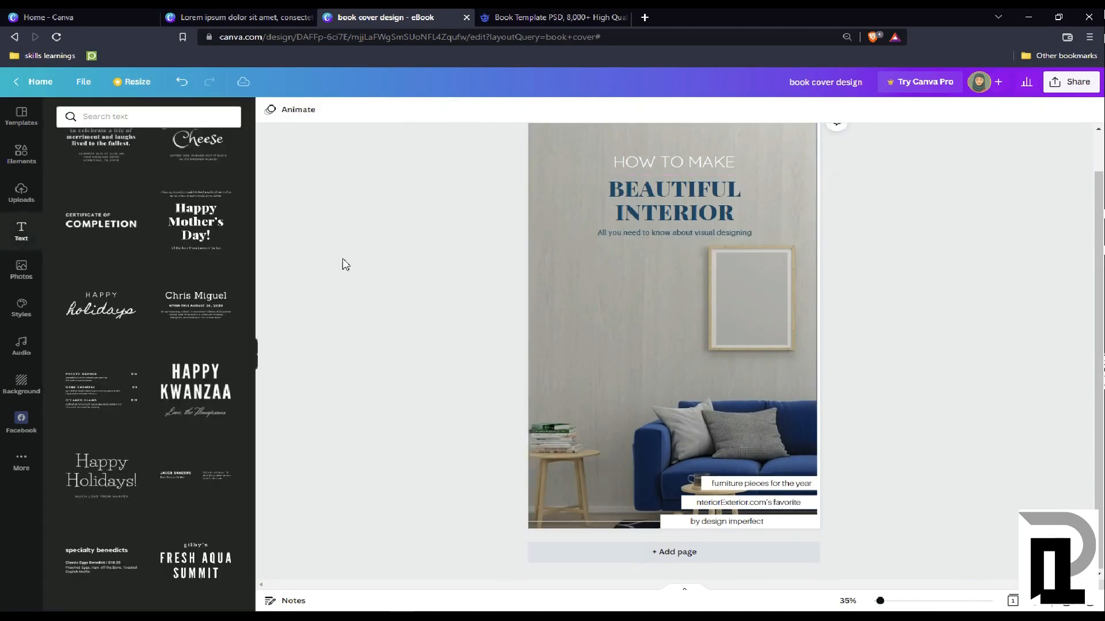
{"action": "left_click", "coordinate": [698, 164]}
{"action": "left_click", "coordinate": [698, 165]}
{"action": "left_click", "coordinate": [447, 285]}
Set the font of the word "BEAUTIFUL" in the title to Lemonada Semi Bold.
{"action": "left_click", "coordinate": [659, 194]}
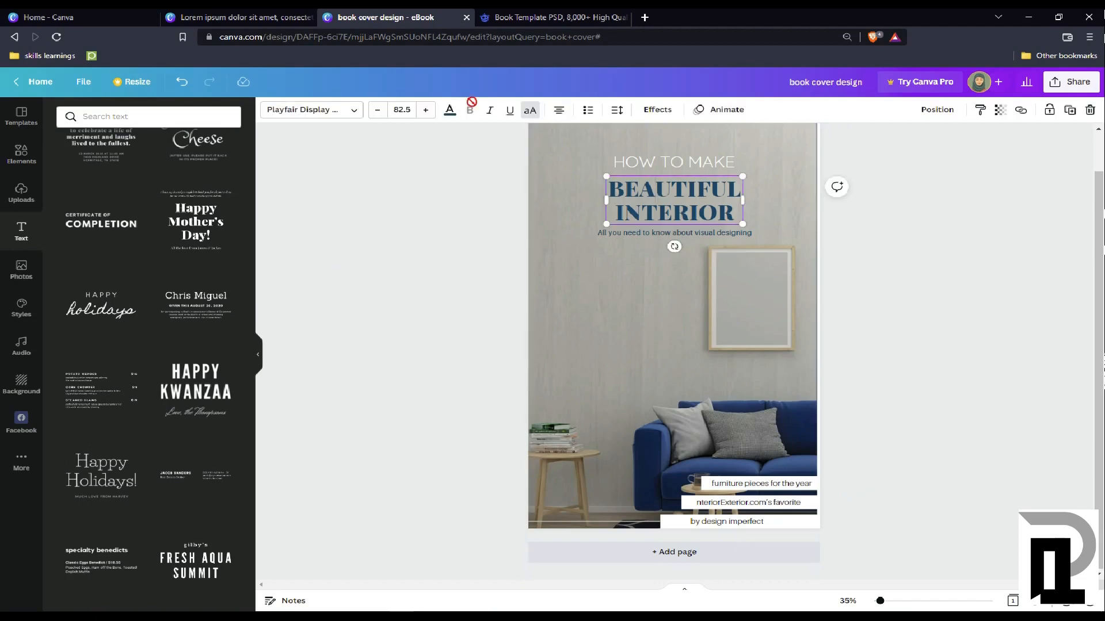
{"action": "left_click", "coordinate": [360, 115]}
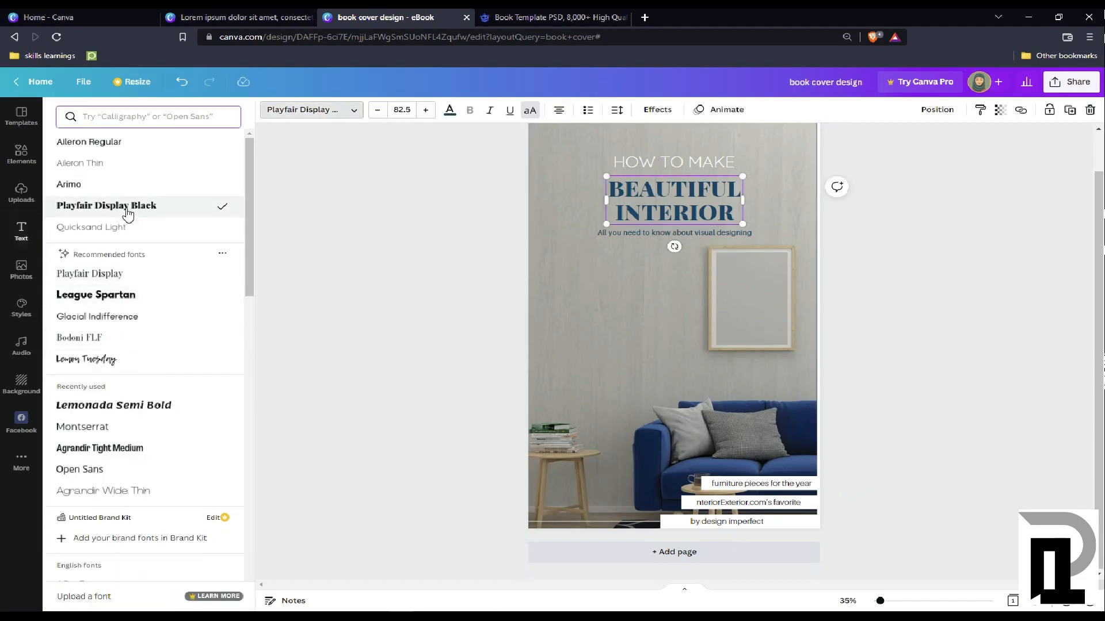
{"action": "left_click", "coordinate": [115, 409]}
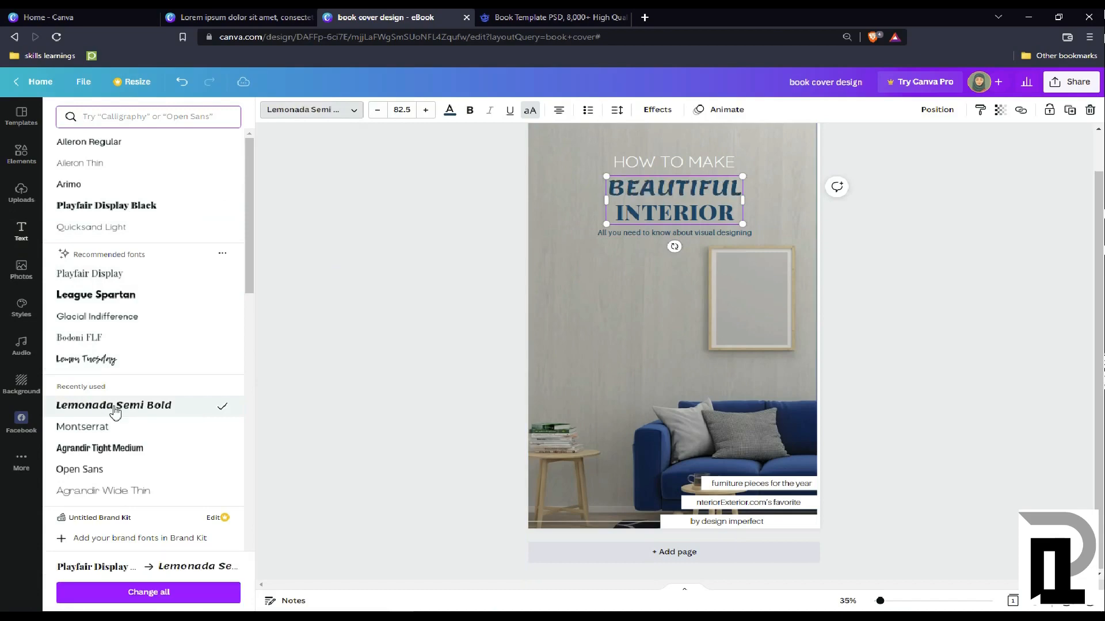
{"action": "left_click", "coordinate": [299, 357]}
{"action": "left_click", "coordinate": [697, 201]}
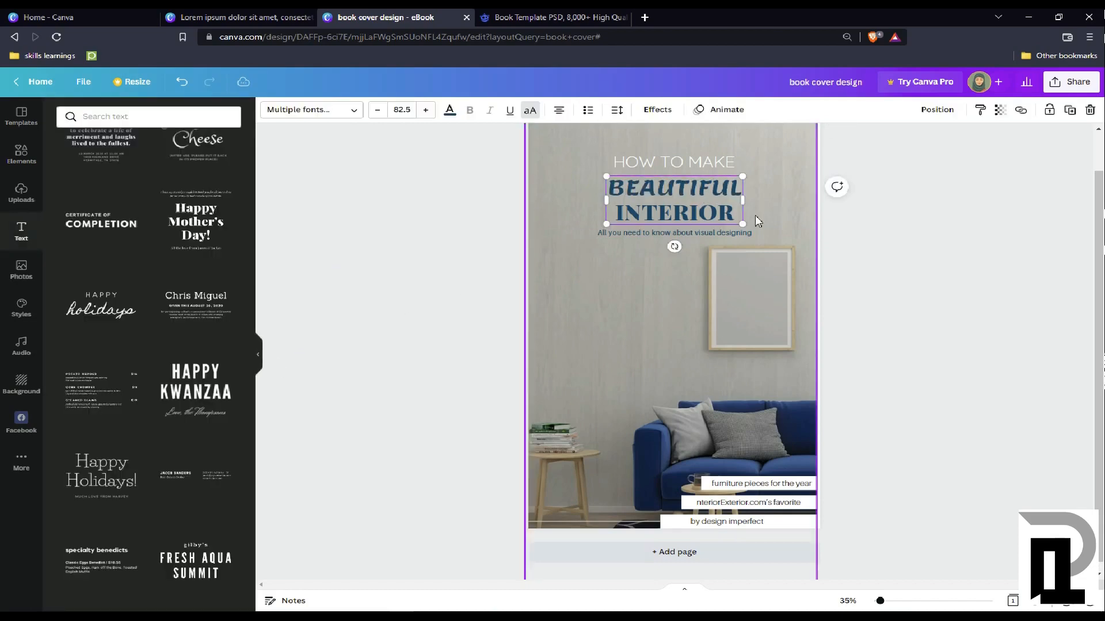
{"action": "left_click", "coordinate": [863, 221]}
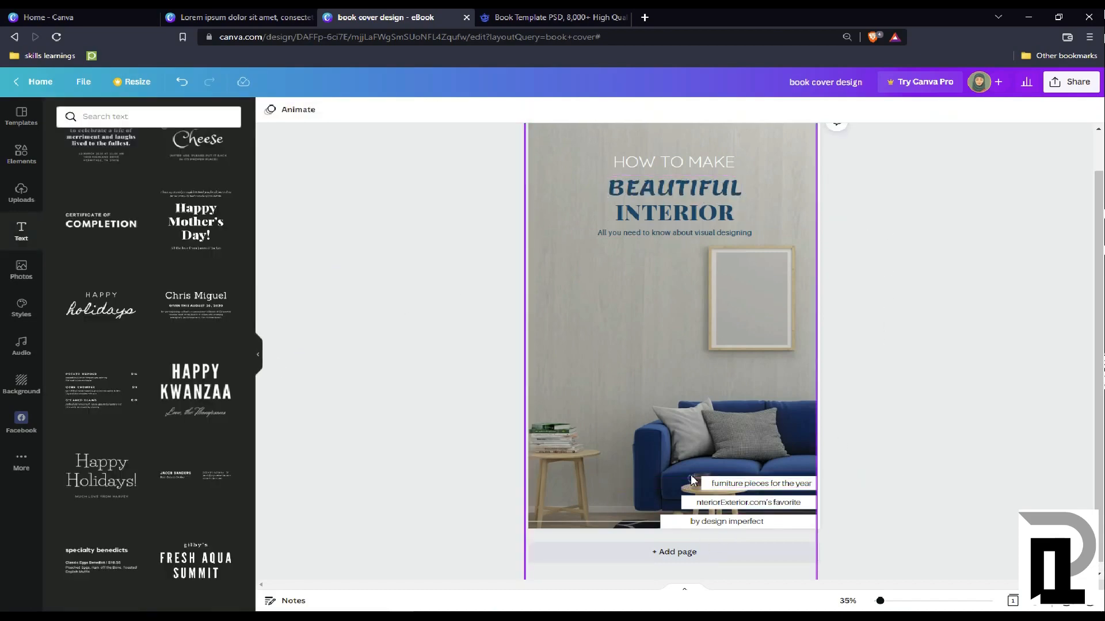
Copy the thin white line beside the lowest strip to the two strips above it, extending each copy to its strip's edge.
{"action": "left_click", "coordinate": [590, 521]}
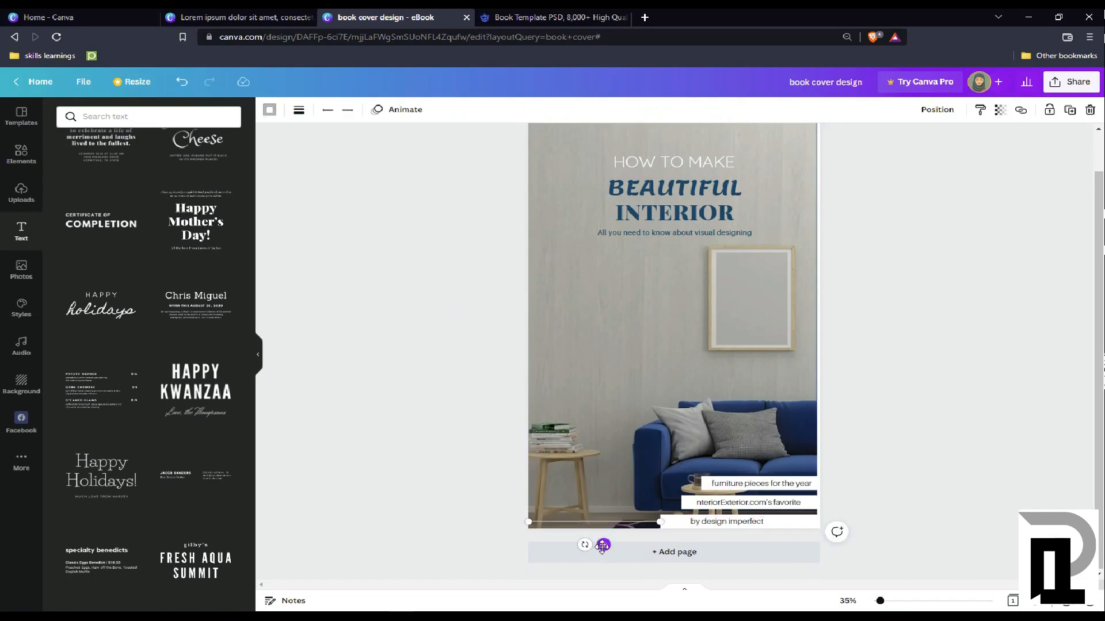
{"action": "left_click_drag", "start_coordinate": [602, 545], "coordinate": [603, 506]}
{"action": "left_click", "coordinate": [660, 503]}
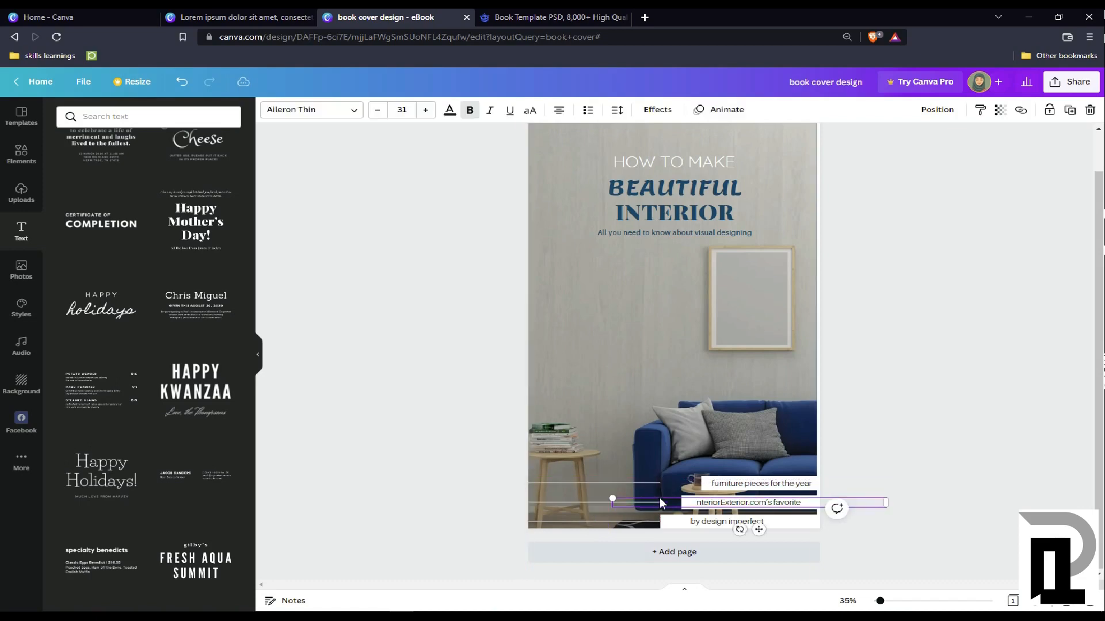
{"action": "left_click", "coordinate": [650, 484]}
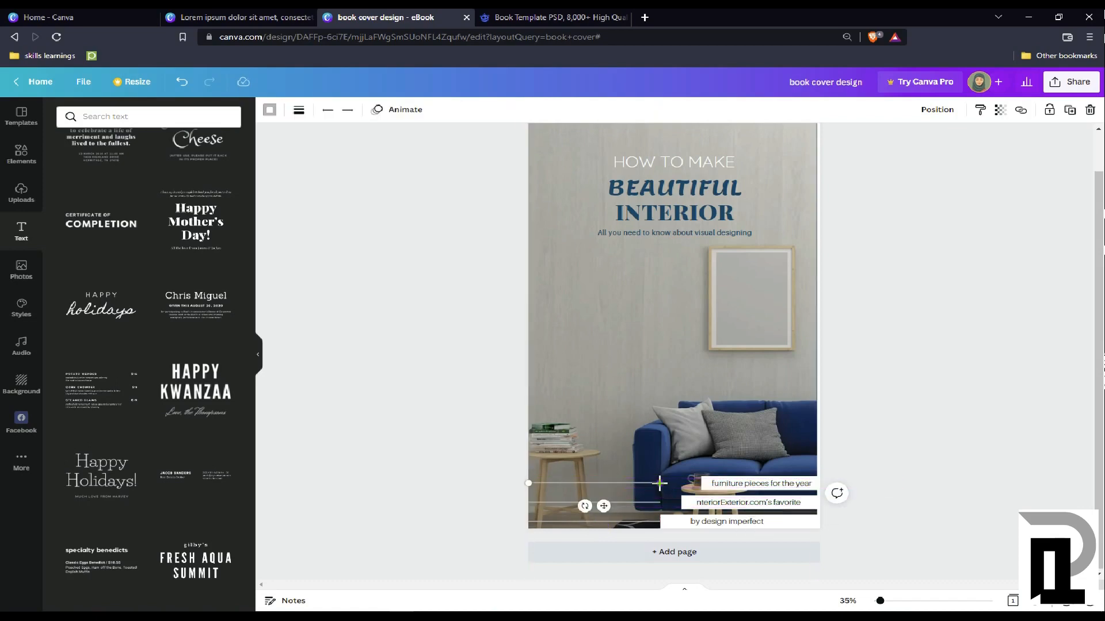
{"action": "left_click_drag", "start_coordinate": [660, 483], "coordinate": [683, 503]}
{"action": "left_click", "coordinate": [605, 502]}
{"action": "left_click", "coordinate": [932, 469]}
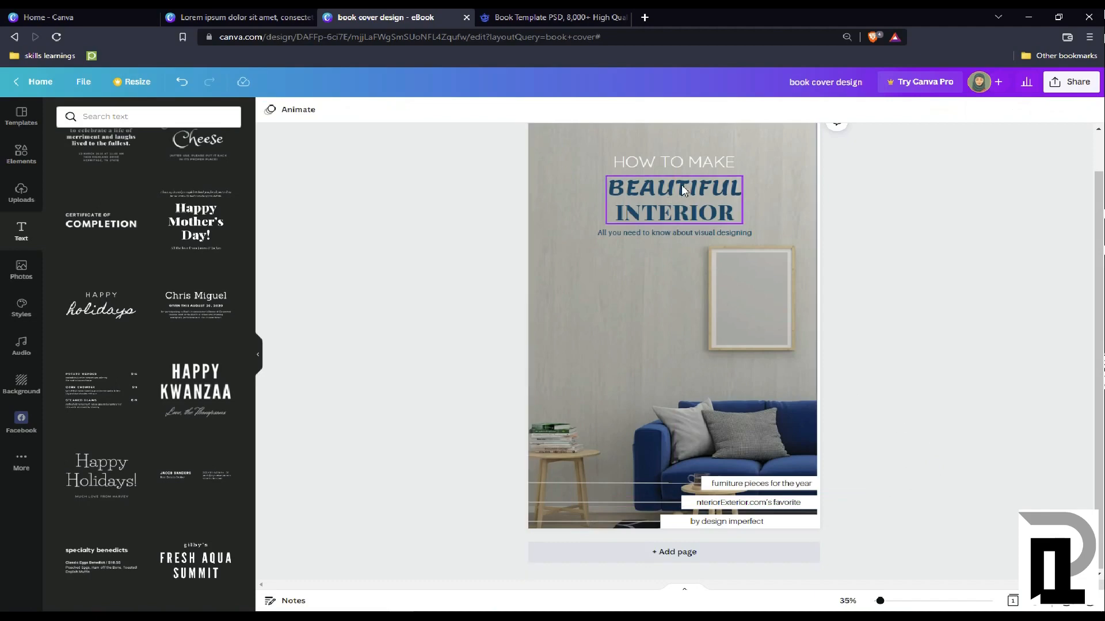
Lock the background photo and enlarge the heading, title and tagline together, centring them horizontally on the cover.
{"action": "left_click", "coordinate": [593, 152]}
{"action": "left_click", "coordinate": [1049, 112]}
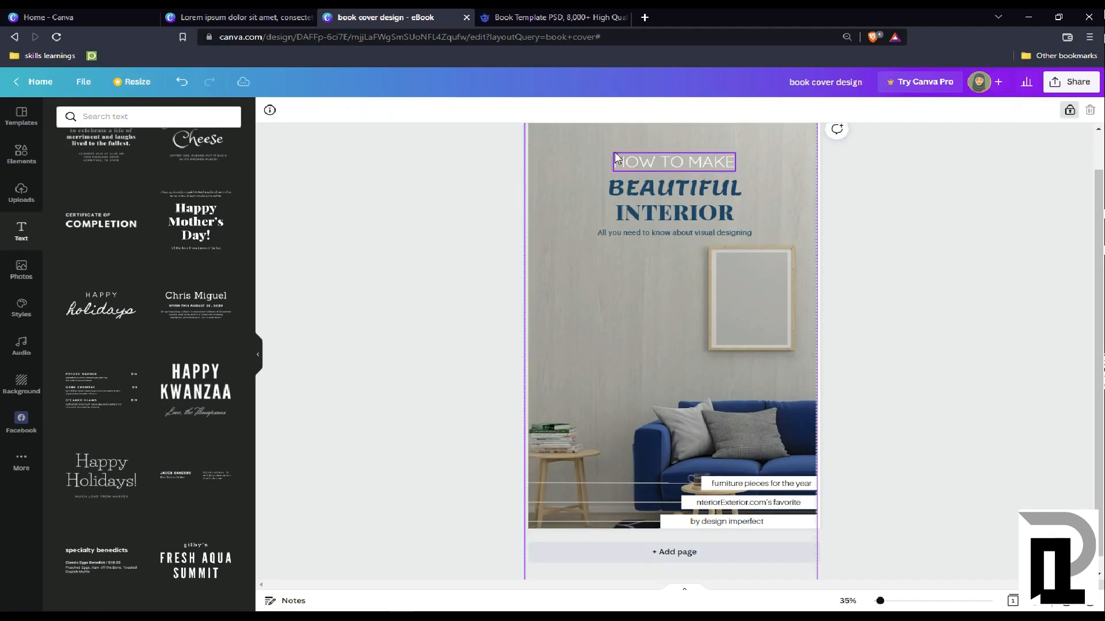
{"action": "left_click_drag", "start_coordinate": [596, 154], "coordinate": [747, 236]}
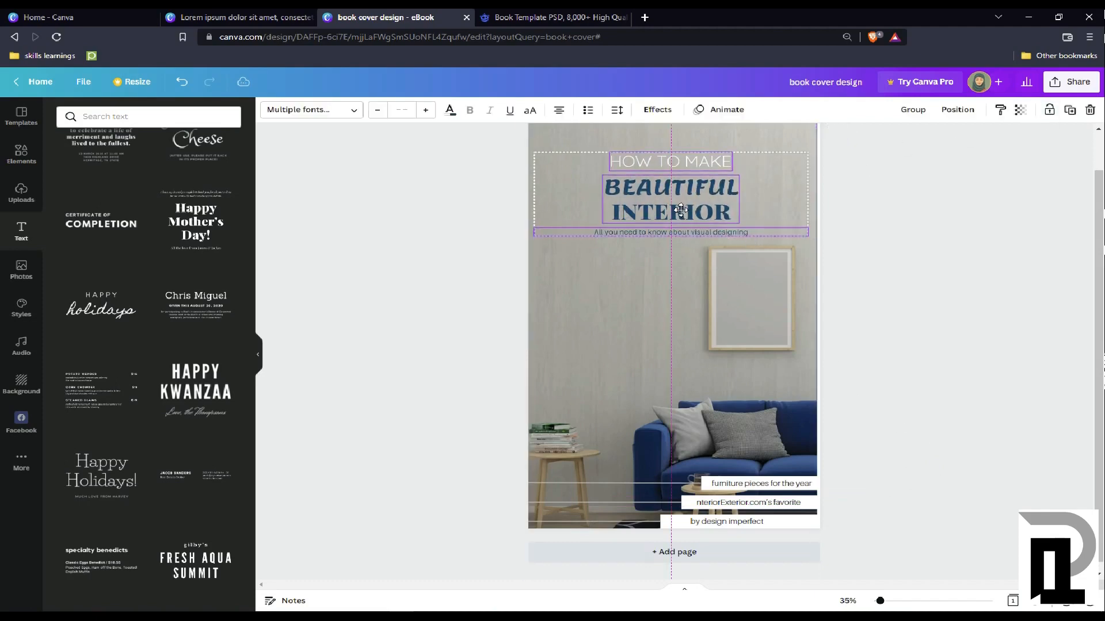
{"action": "left_click_drag", "start_coordinate": [811, 153], "coordinate": [848, 140]}
{"action": "left_click_drag", "start_coordinate": [694, 197], "coordinate": [669, 204]}
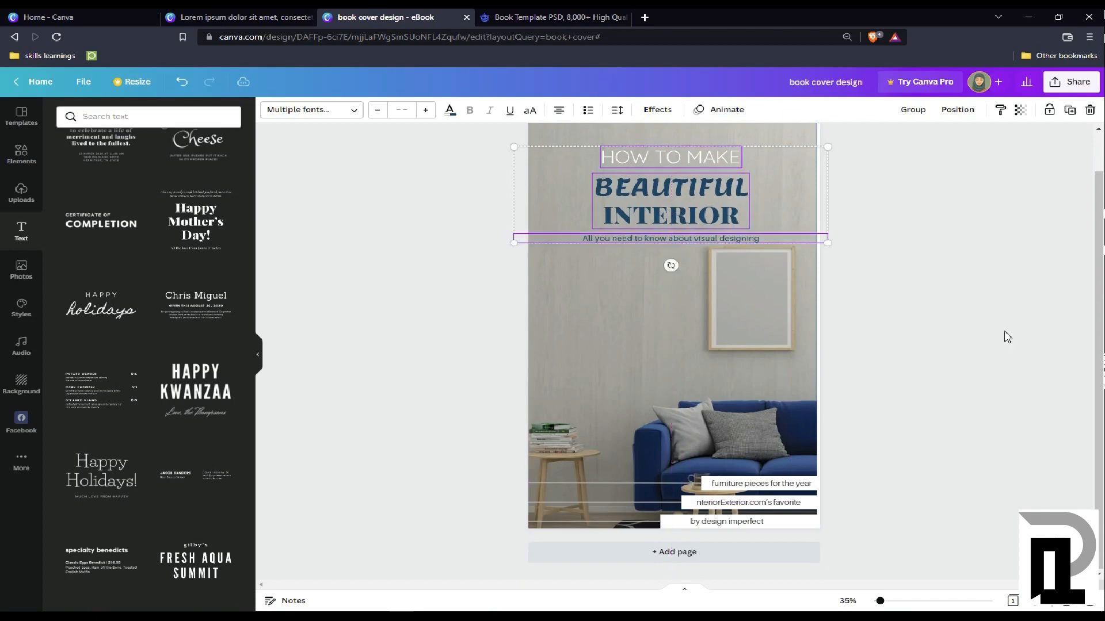
{"action": "left_click", "coordinate": [781, 450]}
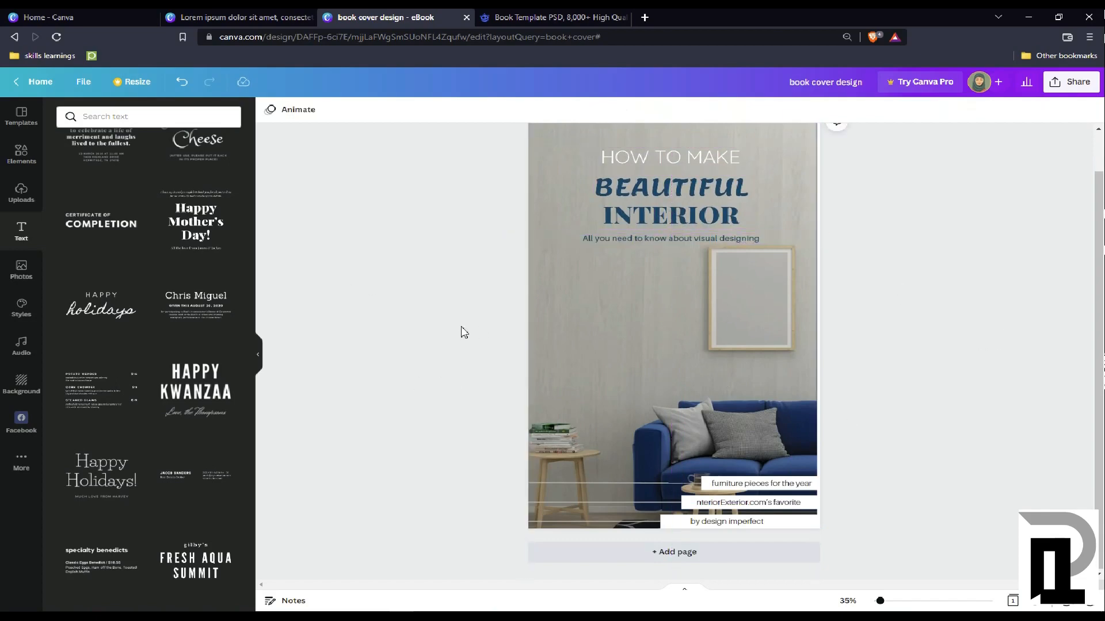
Nudge the thin white line beside the uppermost strip slightly to adjust its vertical position.
{"action": "left_click", "coordinate": [618, 483]}
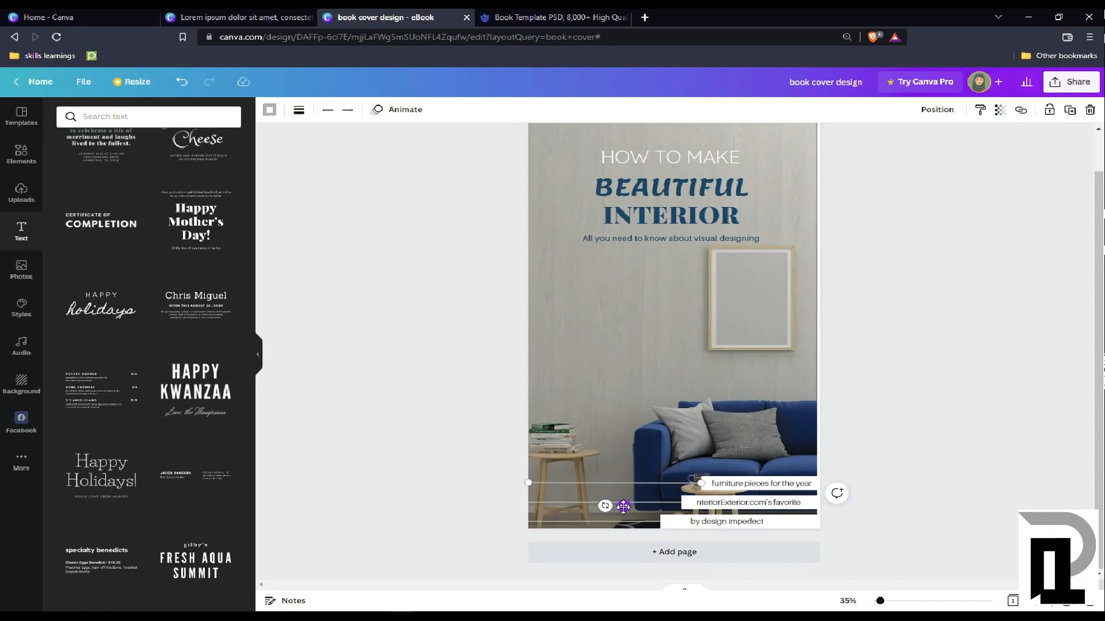
{"action": "left_click_drag", "start_coordinate": [623, 508], "coordinate": [623, 509]}
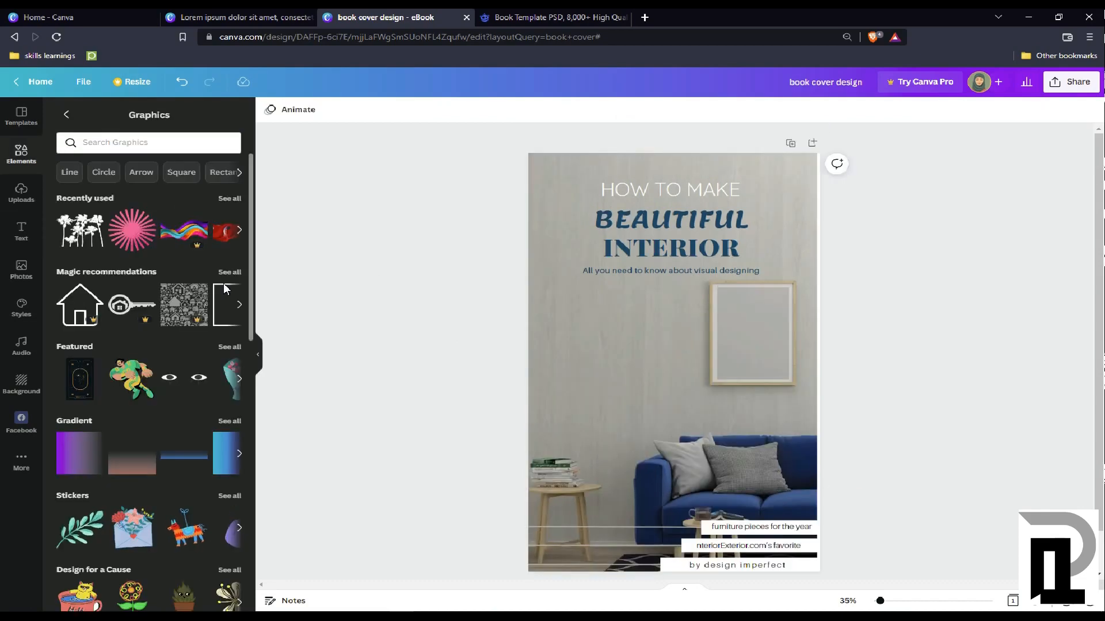
Add a white square outline graphic over the cover's upper-left corner and repeat it with diagonal offsets to form five stepped outlines.
{"action": "left_click", "coordinate": [80, 230]}
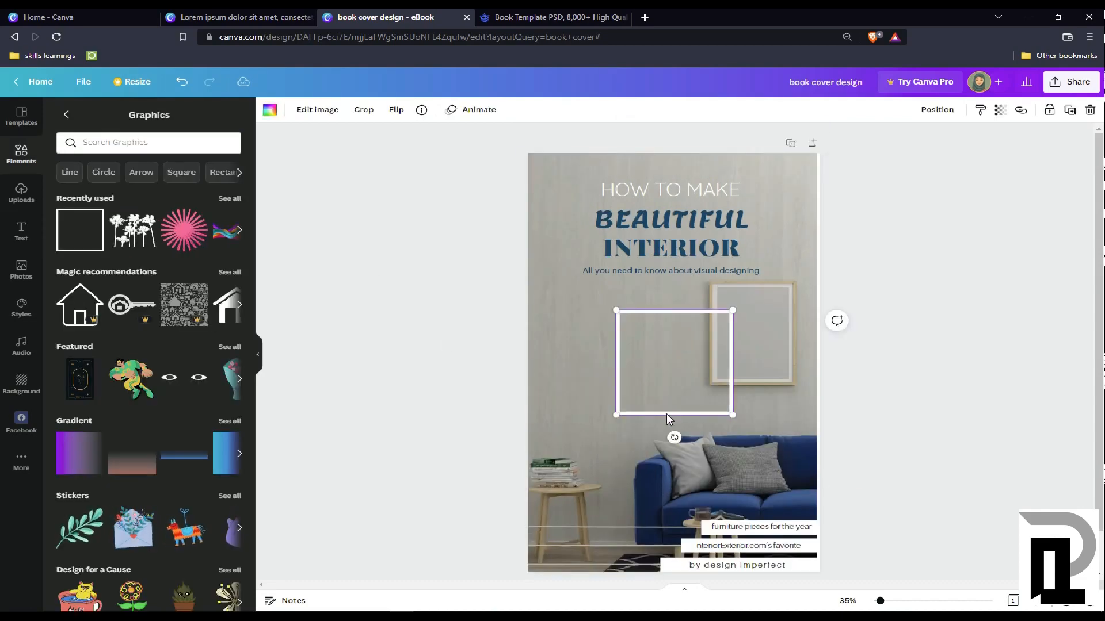
{"action": "left_click_drag", "start_coordinate": [667, 413], "coordinate": [499, 176]}
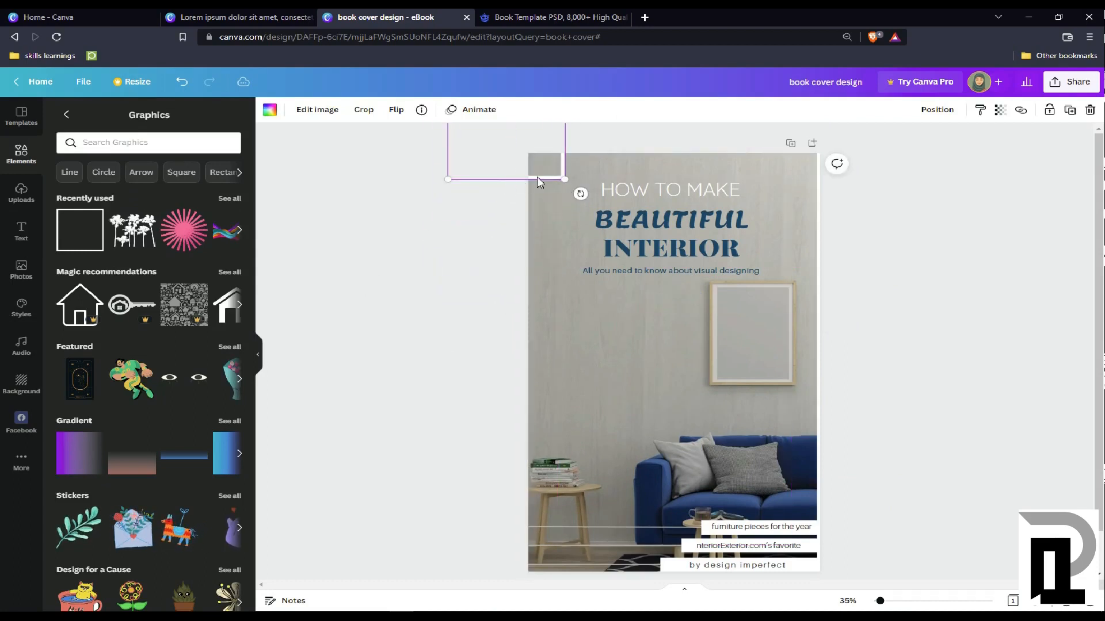
{"action": "left_click_drag", "start_coordinate": [536, 178], "coordinate": [569, 192]}
{"action": "left_click", "coordinate": [424, 343]}
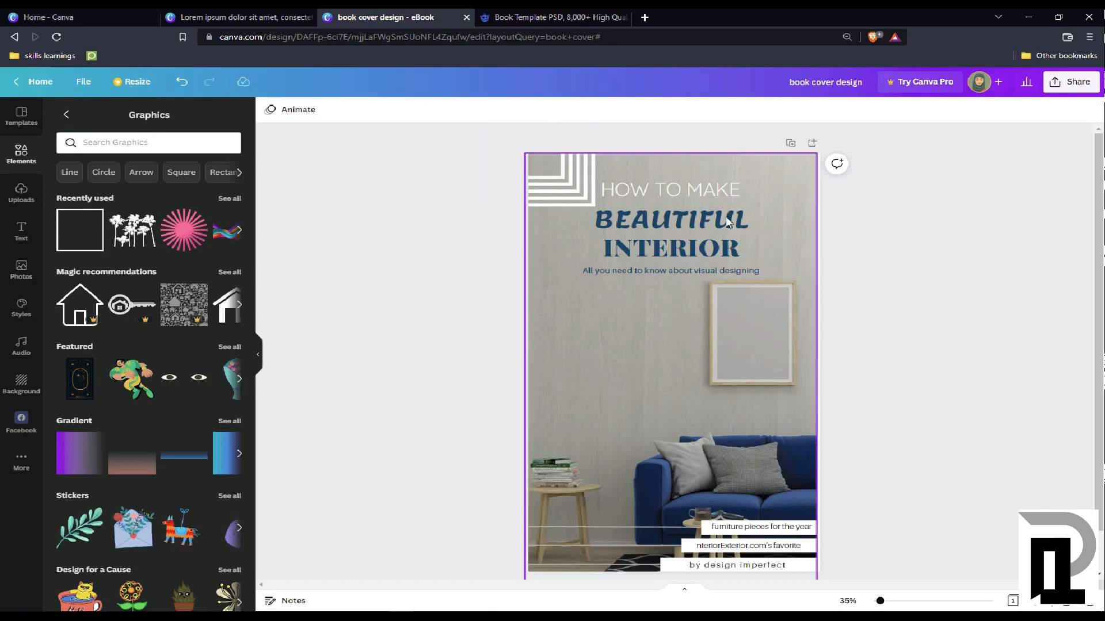
Recolour the outermost square outline in the corner decoration with the title's dark blue.
{"action": "left_click_drag", "start_coordinate": [627, 137], "coordinate": [204, 124]}
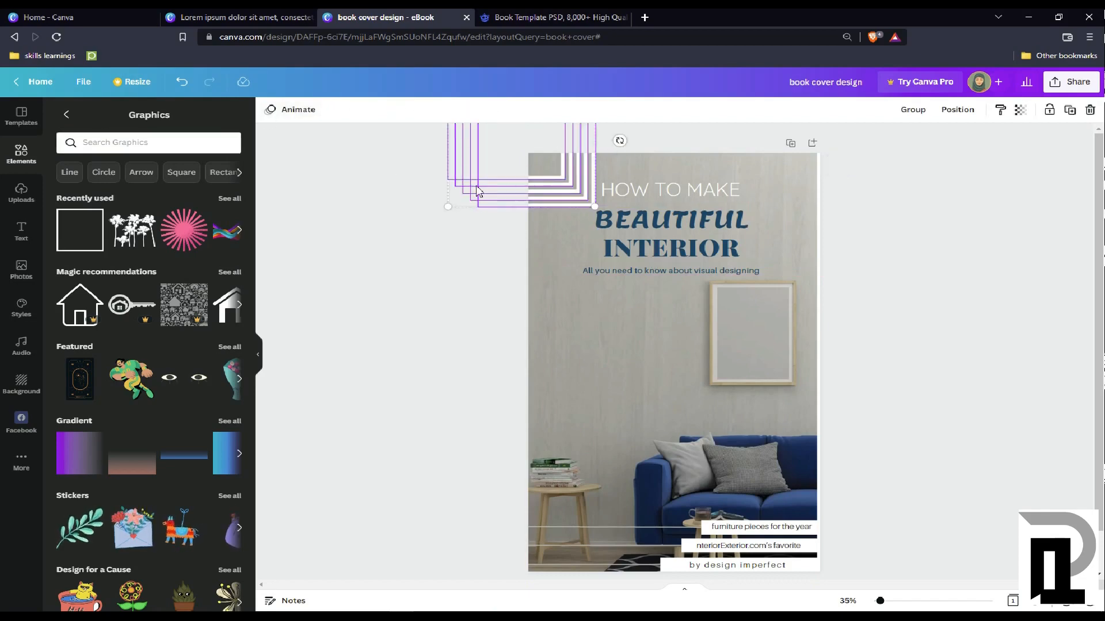
{"action": "left_click", "coordinate": [360, 206]}
{"action": "left_click", "coordinate": [544, 199]}
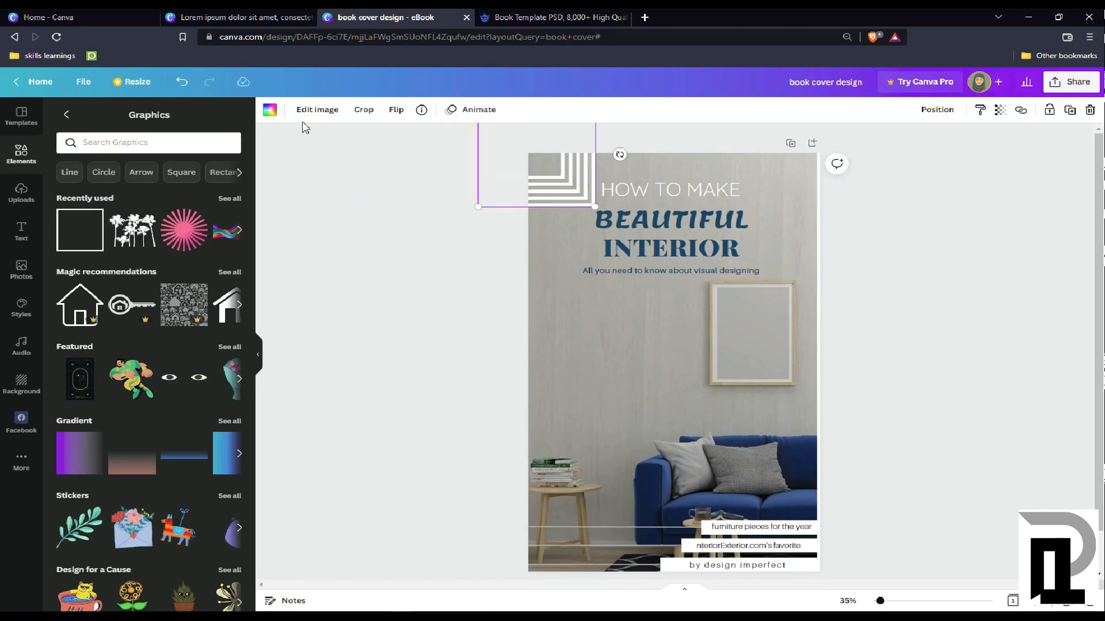
{"action": "left_click", "coordinate": [269, 109]}
{"action": "left_click", "coordinate": [133, 242]}
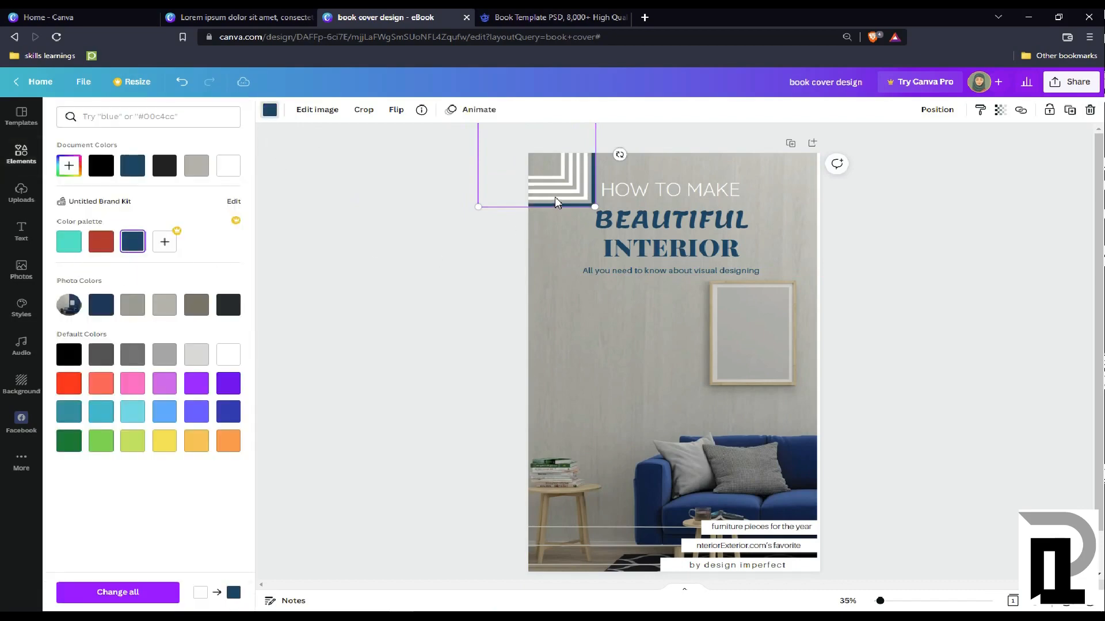
{"action": "left_click_drag", "start_coordinate": [549, 226], "coordinate": [453, 177]}
{"action": "left_click", "coordinate": [322, 130]}
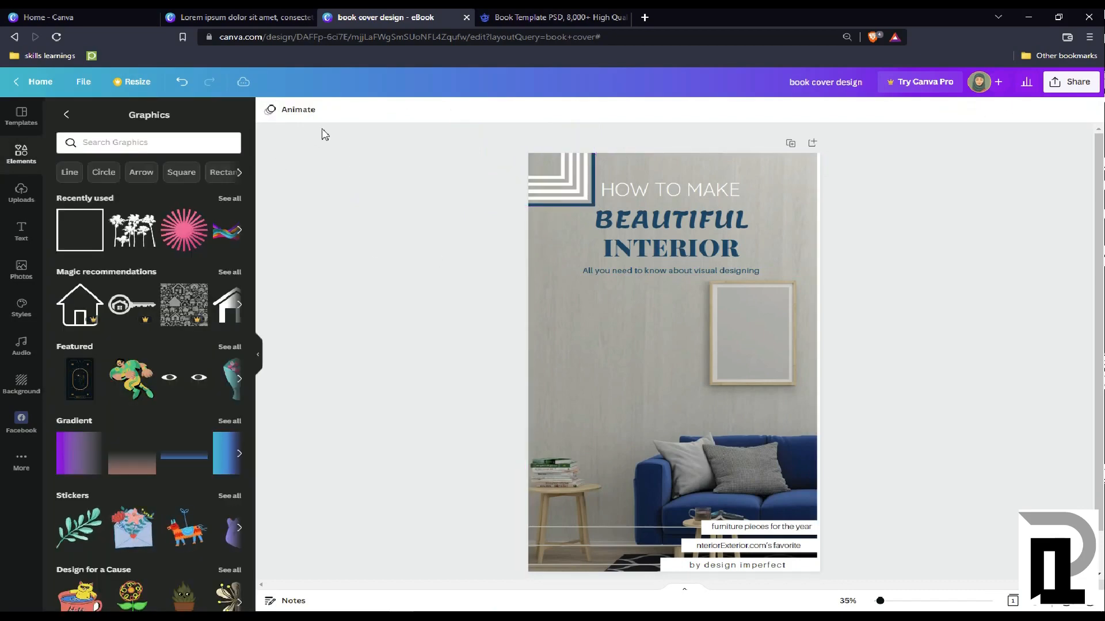
{"action": "left_click", "coordinate": [554, 192]}
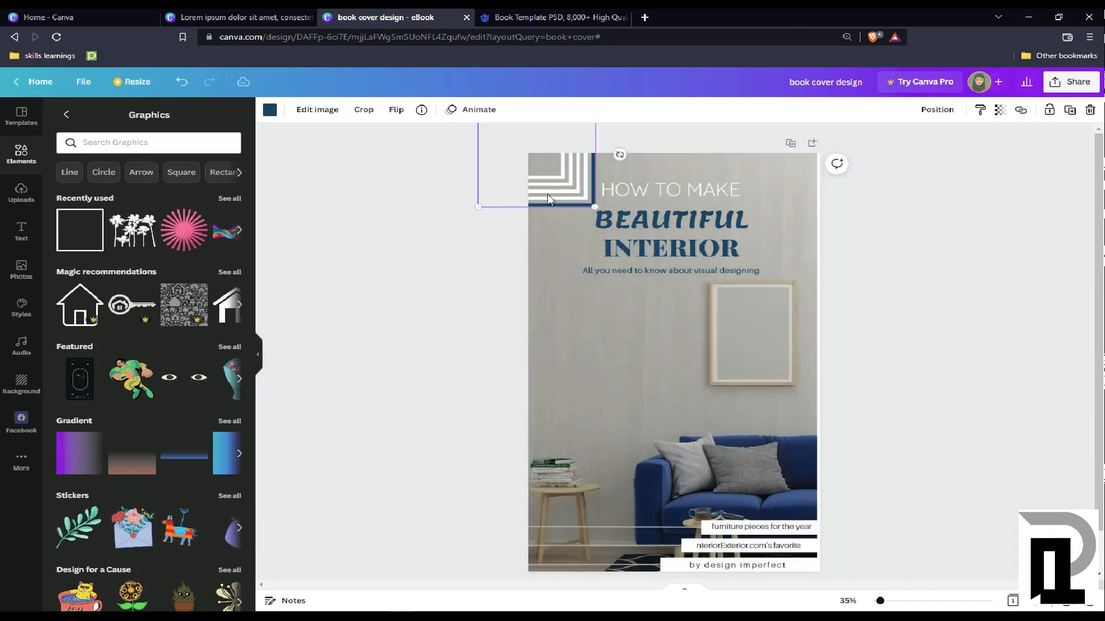
{"action": "left_click", "coordinate": [434, 281]}
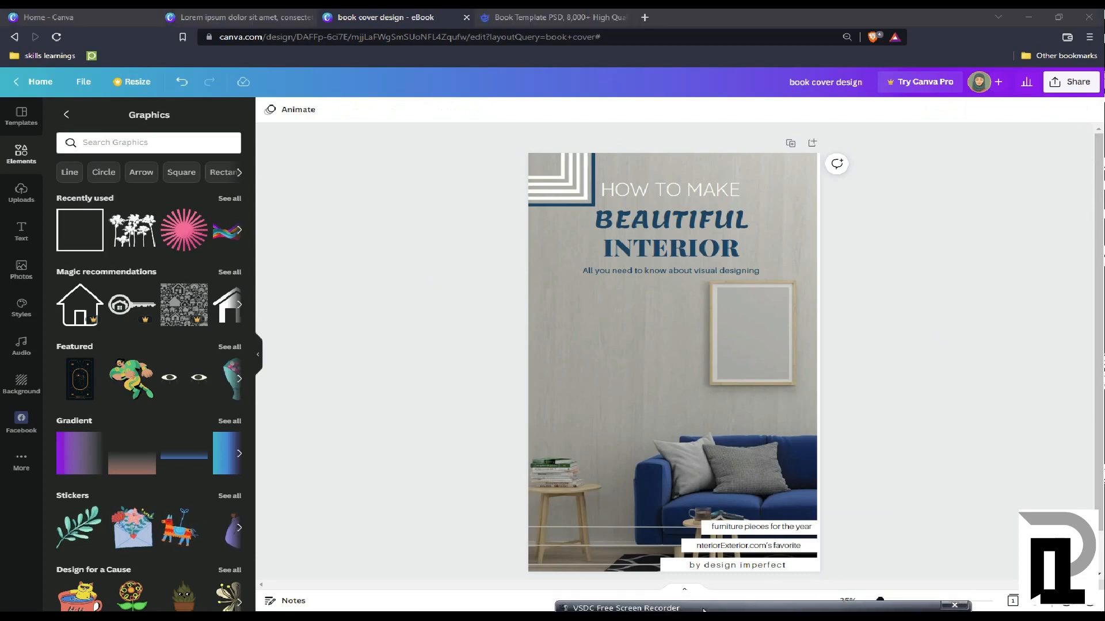
Review the cover up close from the title and corner decoration down to the bottom strips.
{"action": "left_click_drag", "start_coordinate": [880, 601], "coordinate": [888, 608]}
{"action": "scroll", "coordinate": [792, 429], "scroll_direction": "up", "scroll_amount": 3}
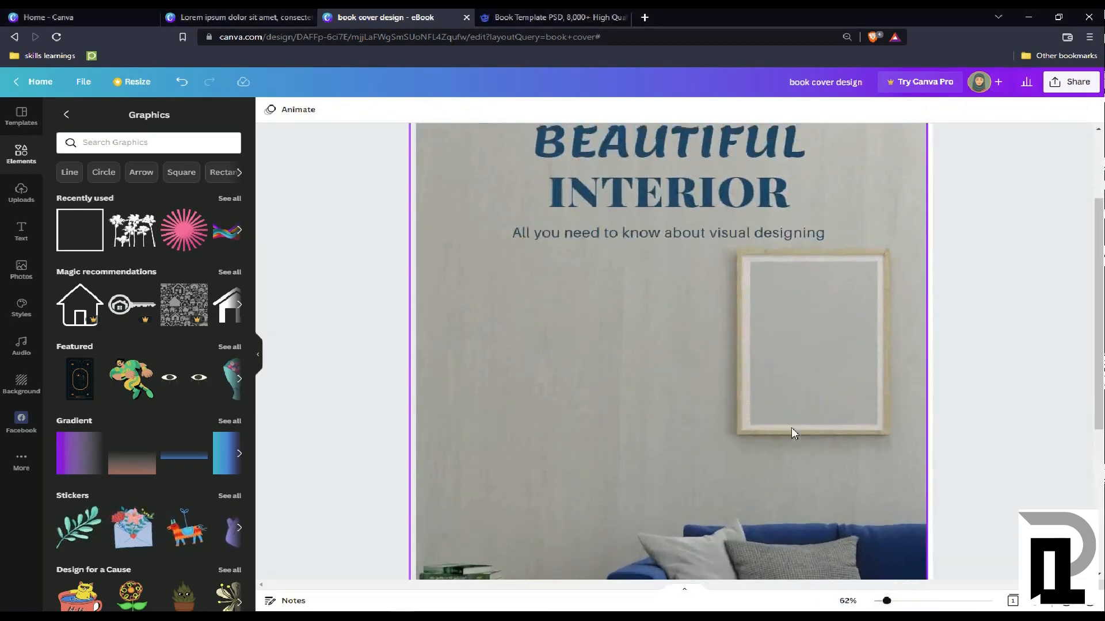
{"action": "scroll", "coordinate": [793, 433], "scroll_direction": "down", "scroll_amount": 6}
{"action": "scroll", "coordinate": [793, 431], "scroll_direction": "up", "scroll_amount": 5}
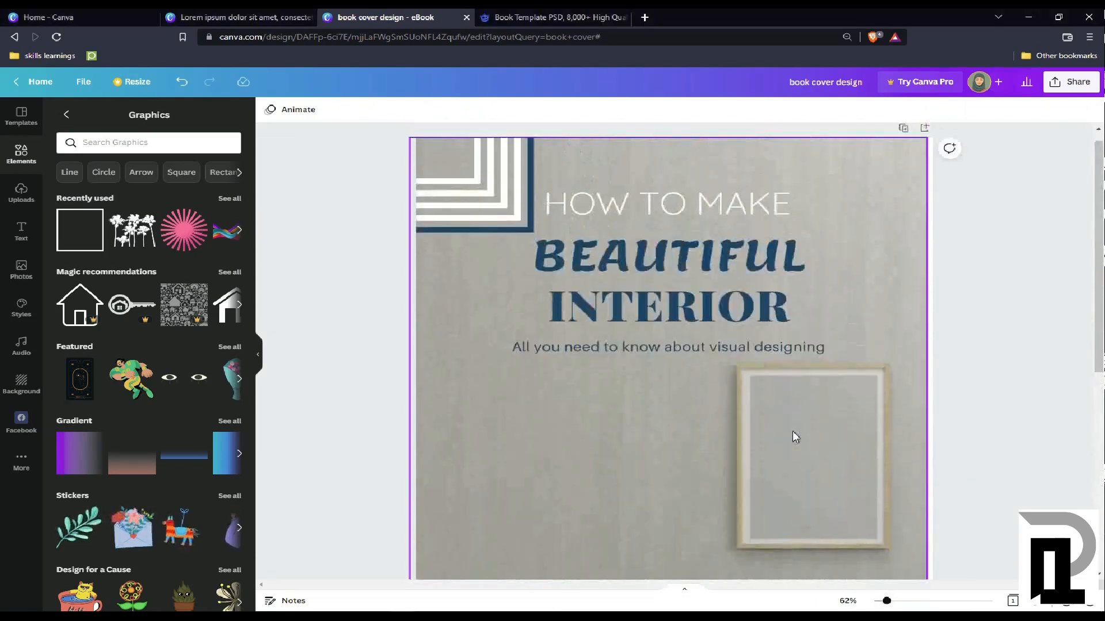
{"action": "scroll", "coordinate": [792, 432], "scroll_direction": "down", "scroll_amount": 6}
{"action": "left_click_drag", "start_coordinate": [886, 601], "coordinate": [879, 601]}
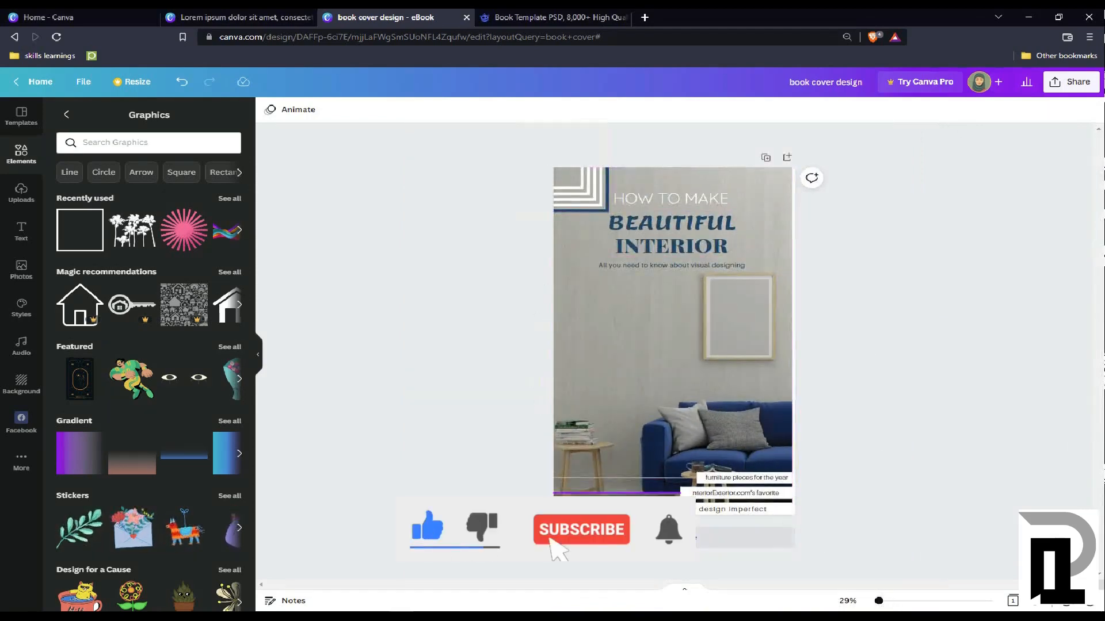